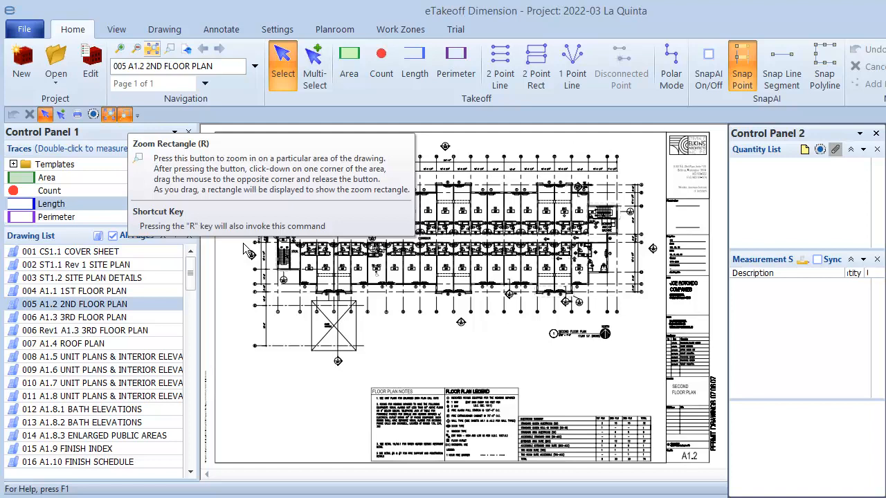
Step: Zoom-window the upper-left units so rooms SD 201 and EKS 203 fill the view
click(125, 114)
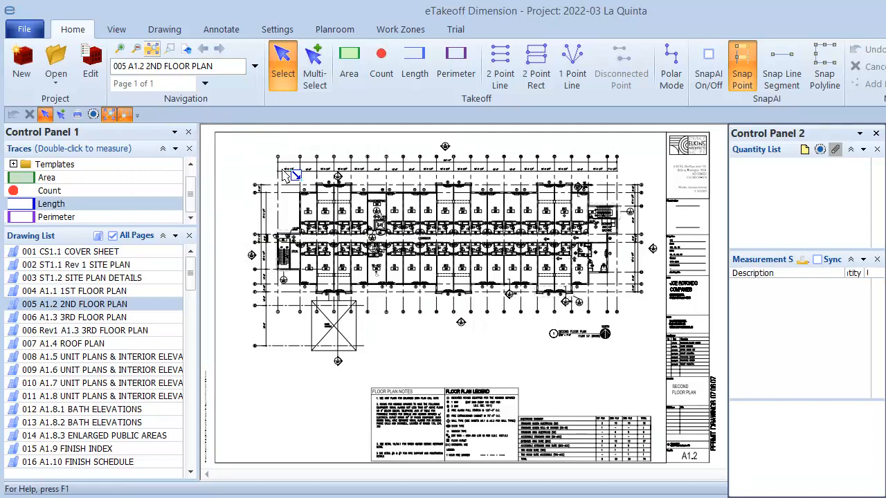
mouse_move(288, 175)
mouse_down()
mouse_move(422, 244)
mouse_move(408, 240)
mouse_up()
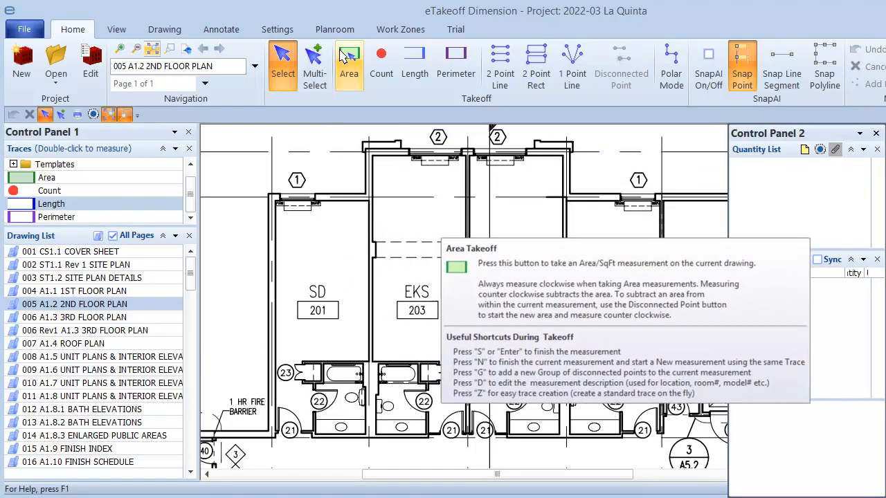
Step: Trace room SD 201's corners around the bathroom jog as an Area takeoff totalling 215.66
click(346, 61)
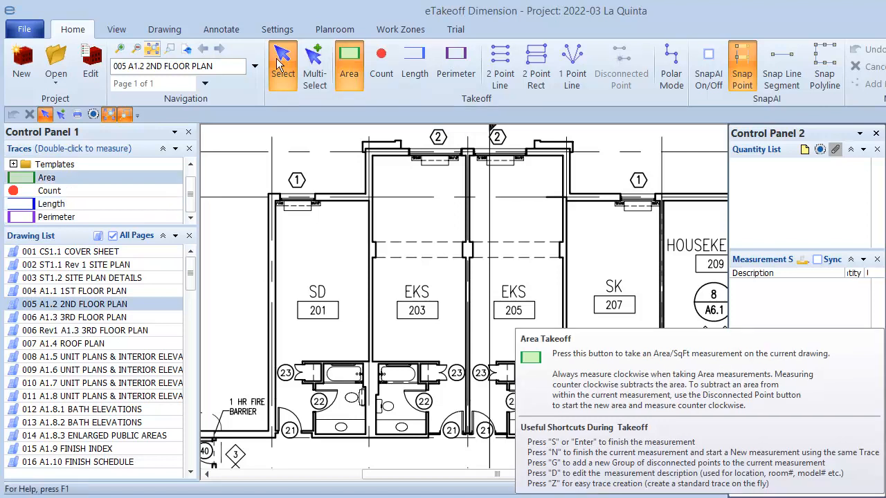
double_click(86, 179)
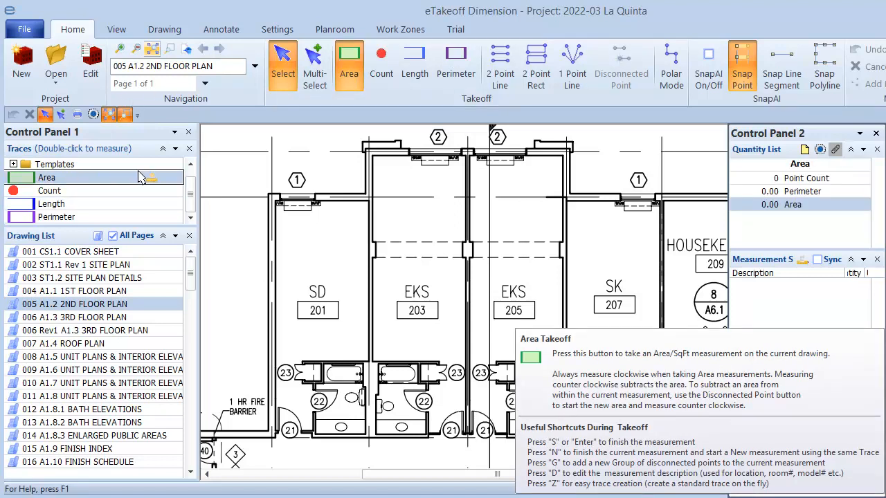
click(276, 200)
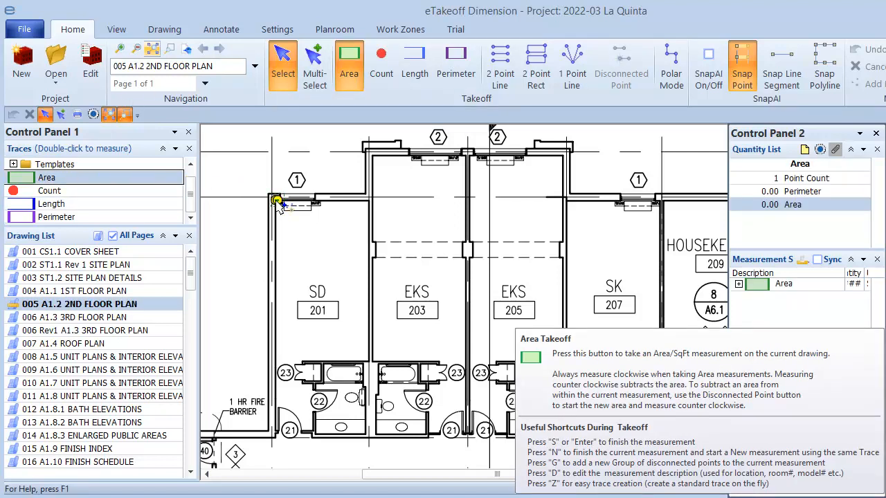
click(368, 202)
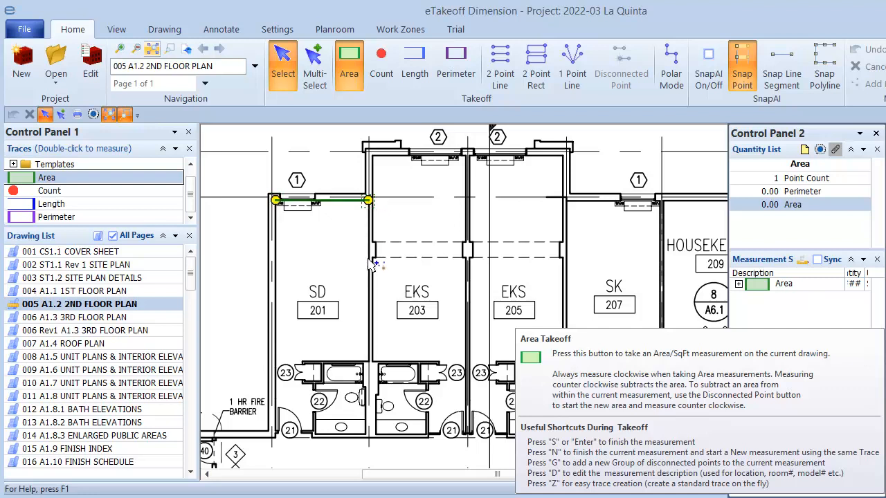
click(367, 361)
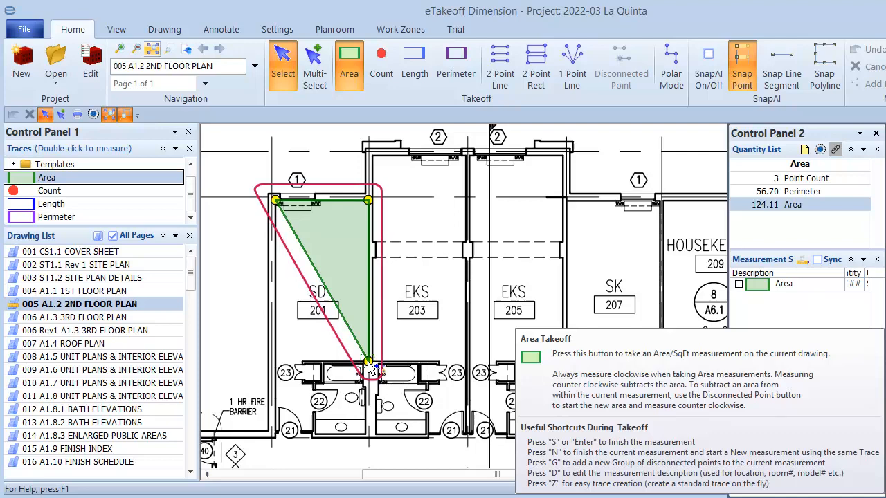
click(299, 361)
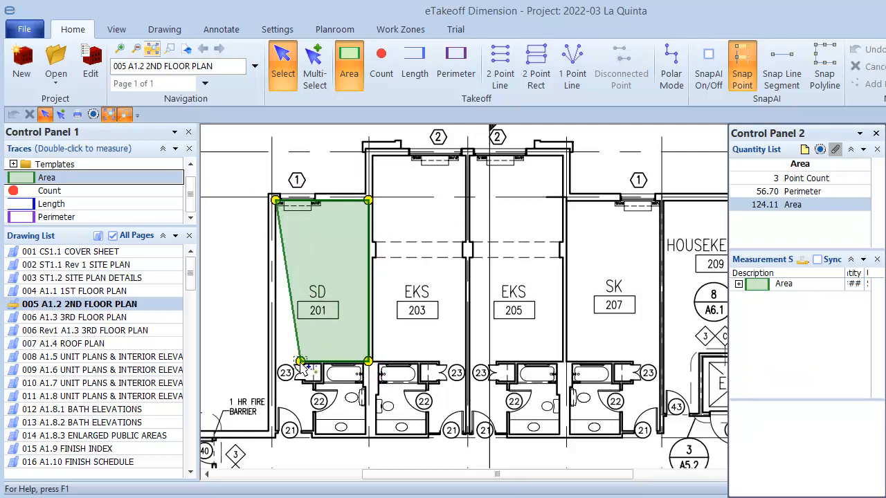
click(300, 380)
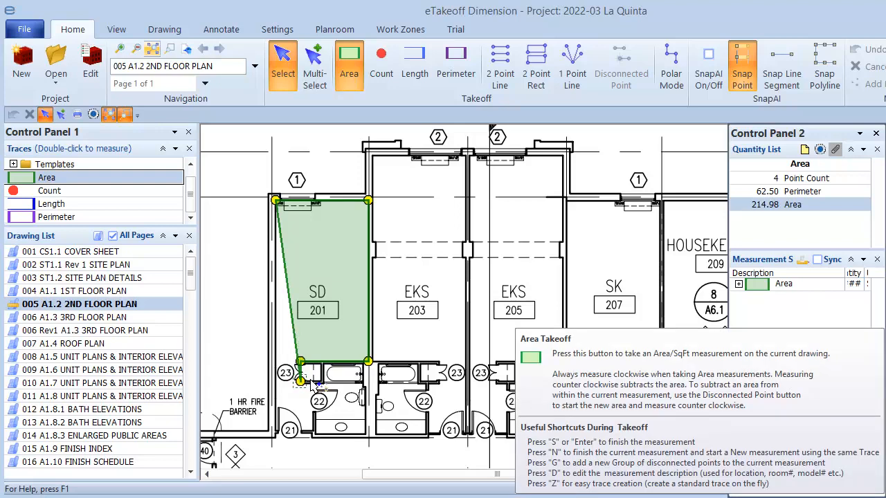
click(313, 381)
click(313, 430)
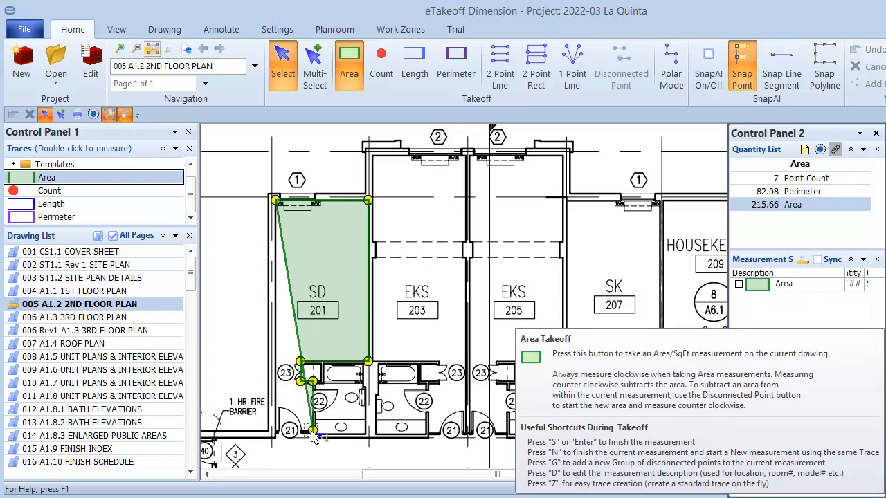
click(275, 430)
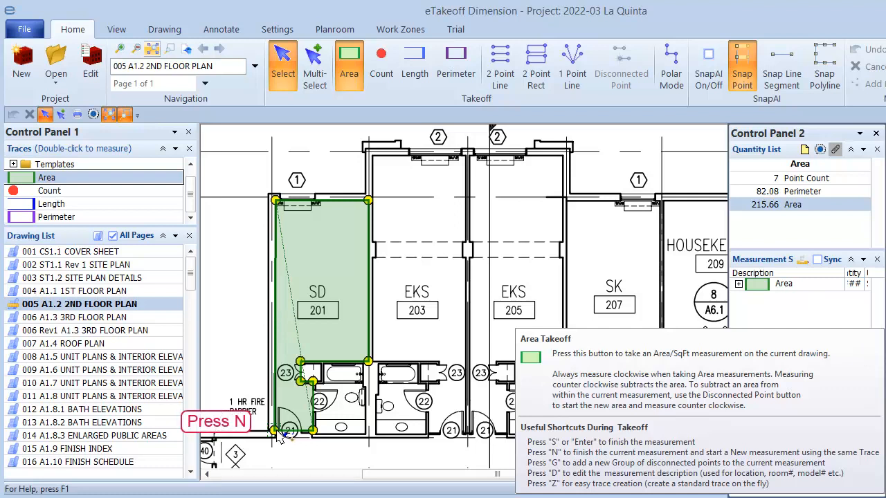
key(n)
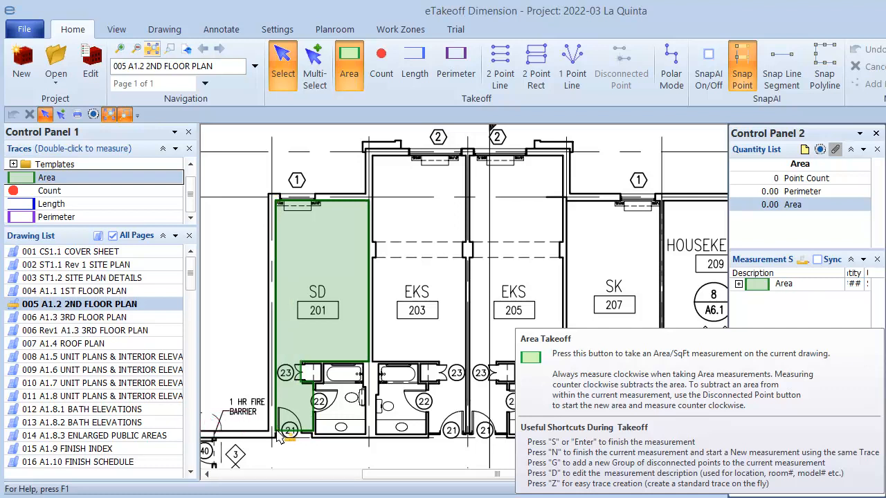
middle_drag(281, 437, 284, 149)
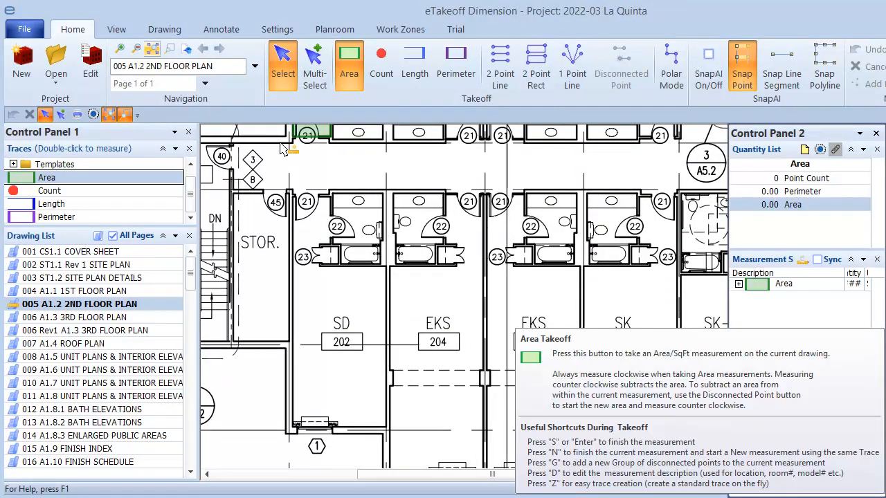
Step: Outline room SD 202 counterclockwise with 7 points, reading 79.31 perimeter and 231.15 area
click(330, 197)
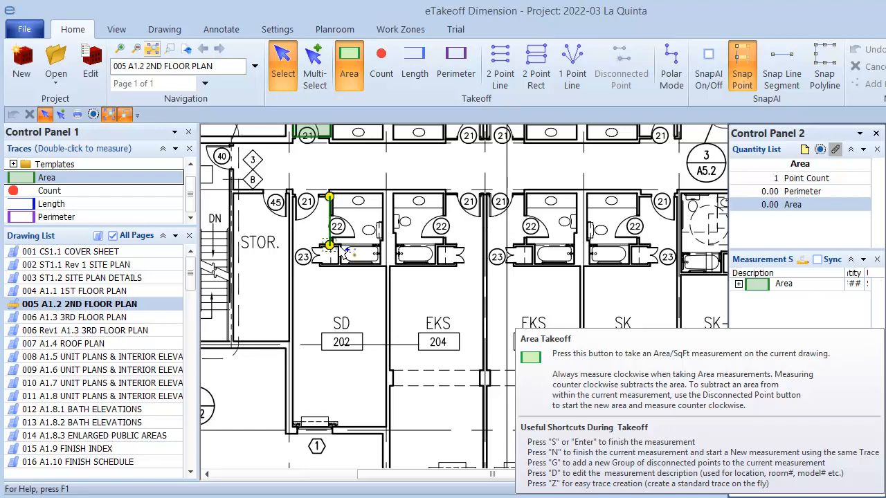
click(329, 245)
click(338, 245)
click(338, 263)
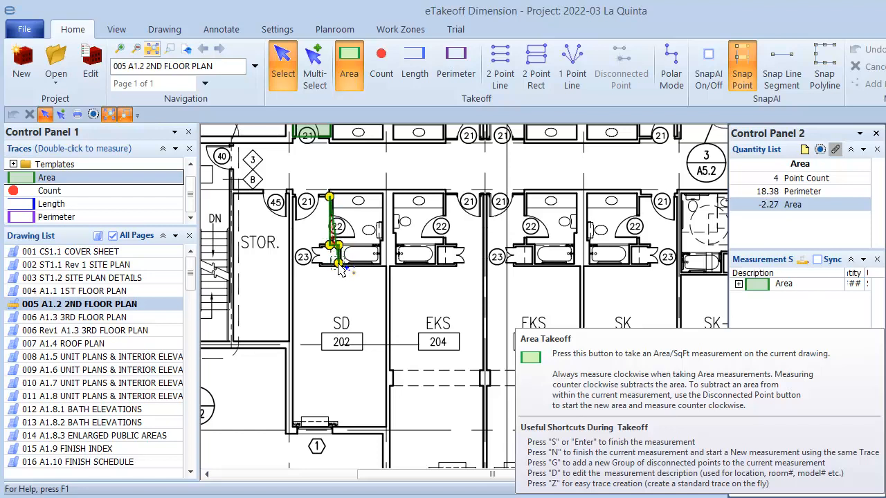
click(388, 262)
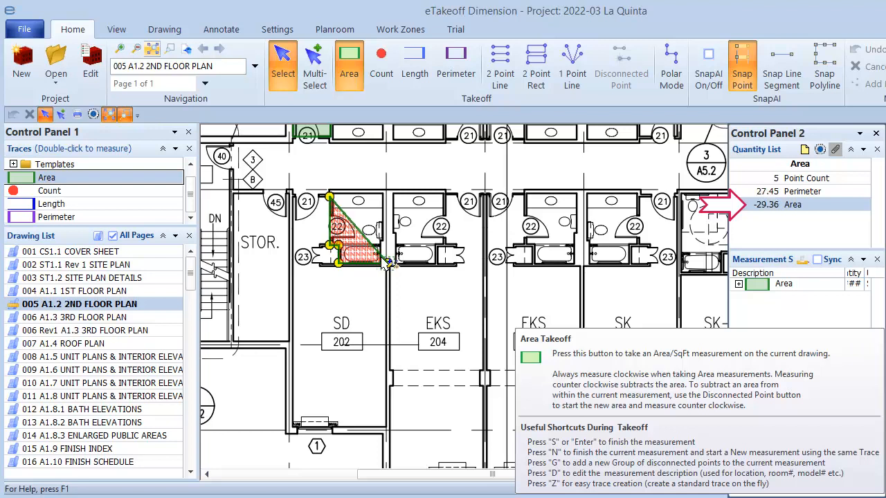
click(390, 429)
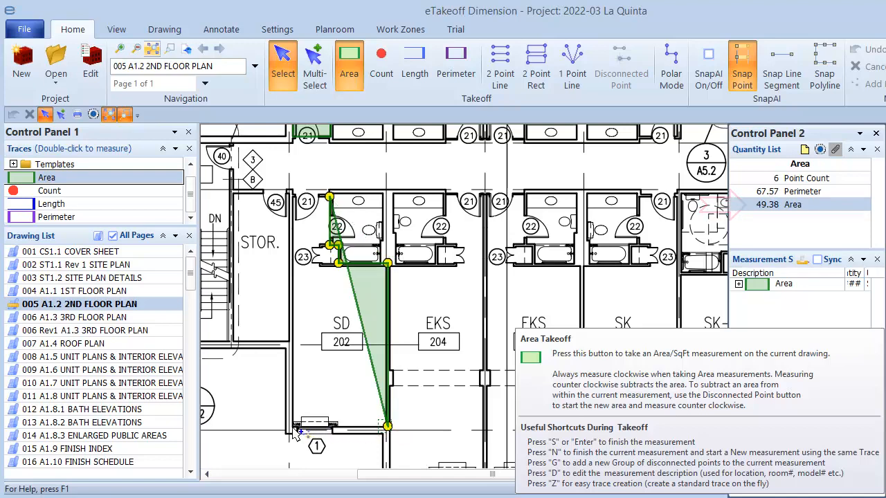
click(292, 427)
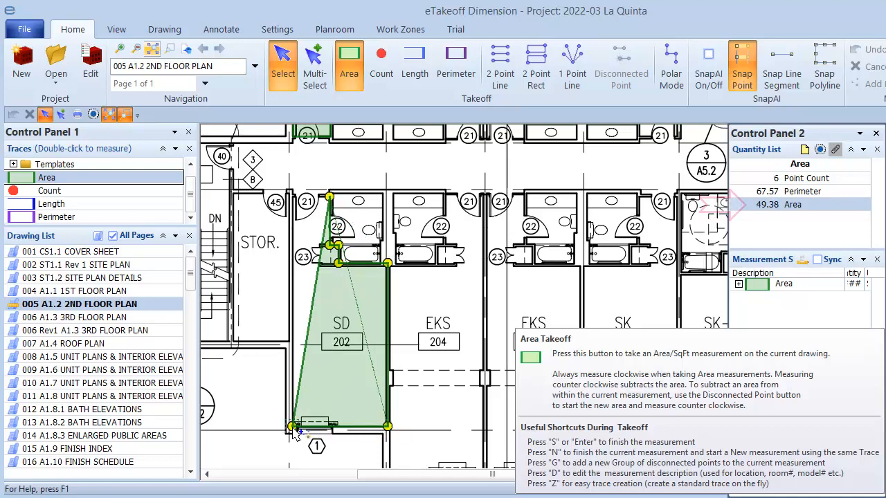
click(293, 199)
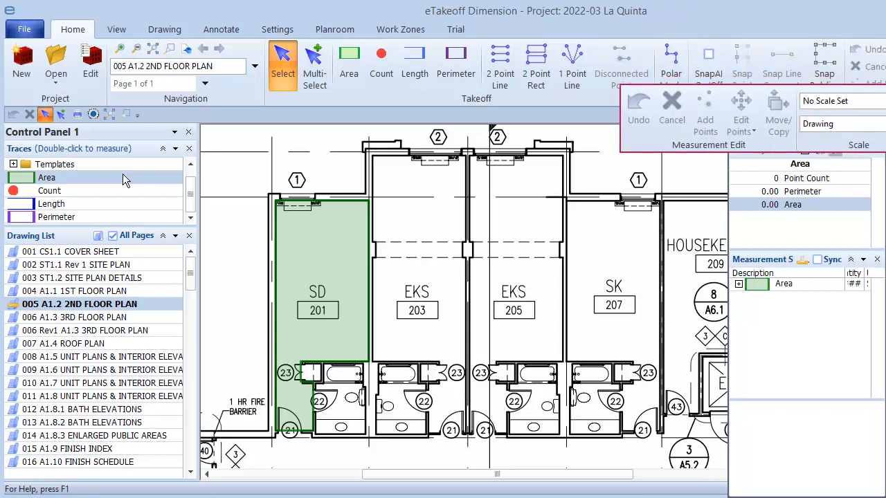
double_click(118, 174)
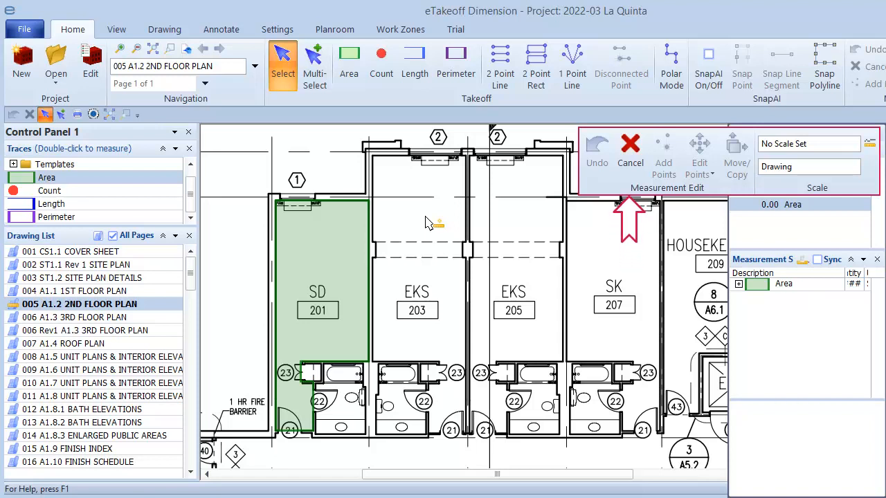
click(374, 158)
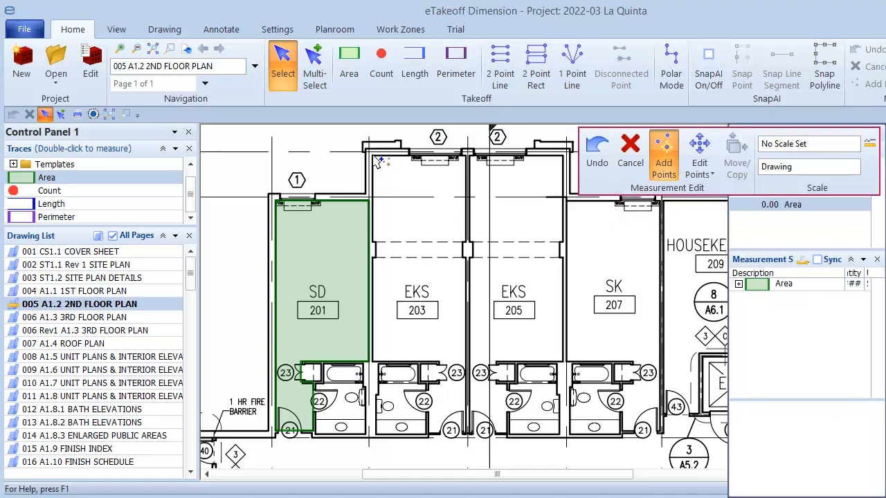
click(464, 156)
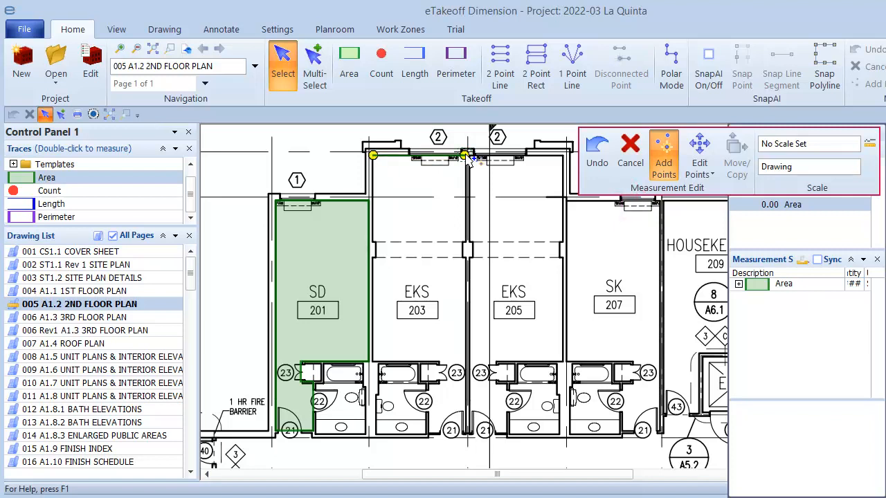
click(466, 431)
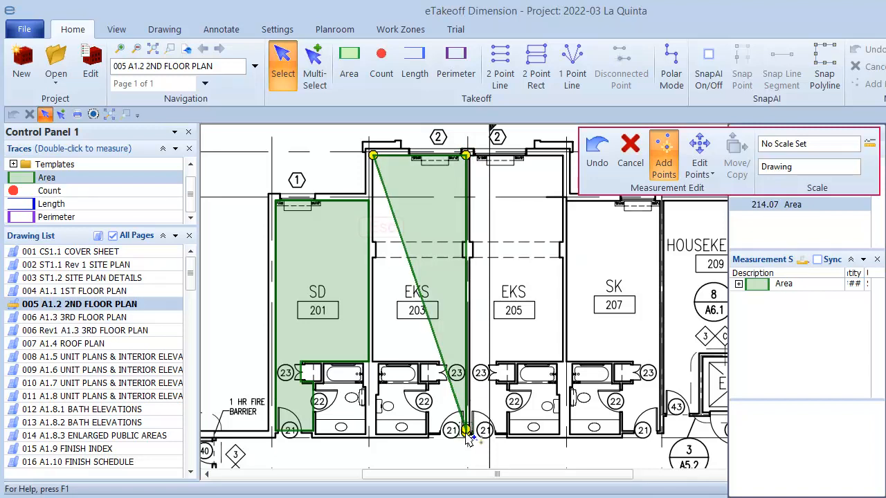
key(Escape)
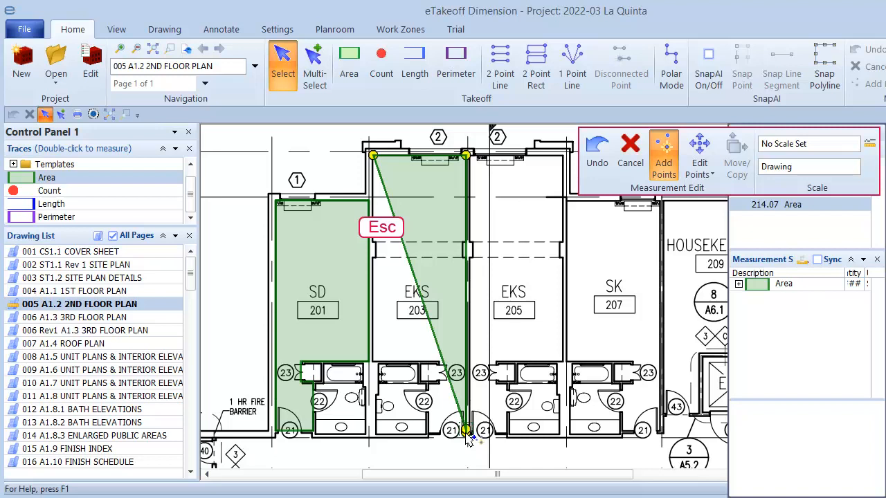
key(n)
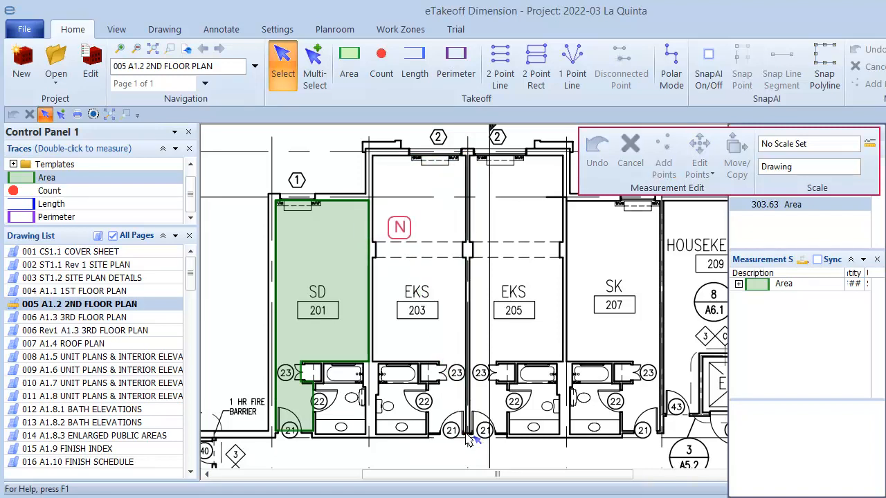
click(373, 155)
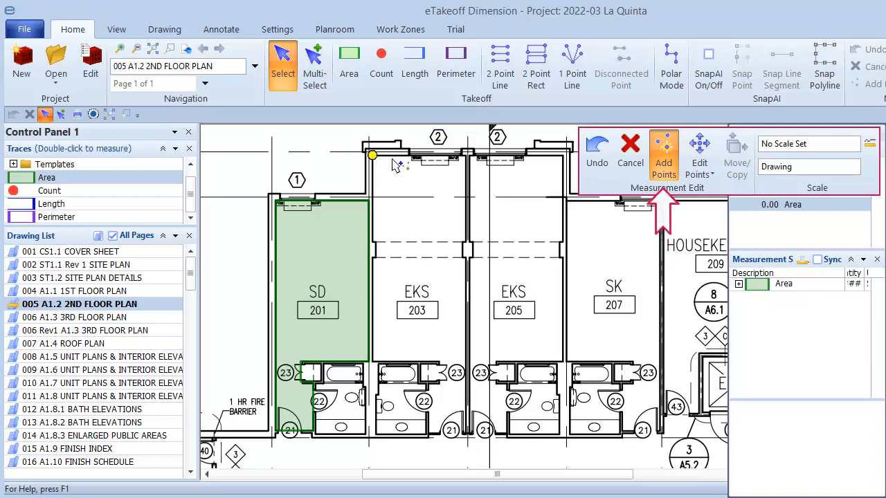
Step: Place room 203's first outline points, then remove the two stray bottom points
click(404, 180)
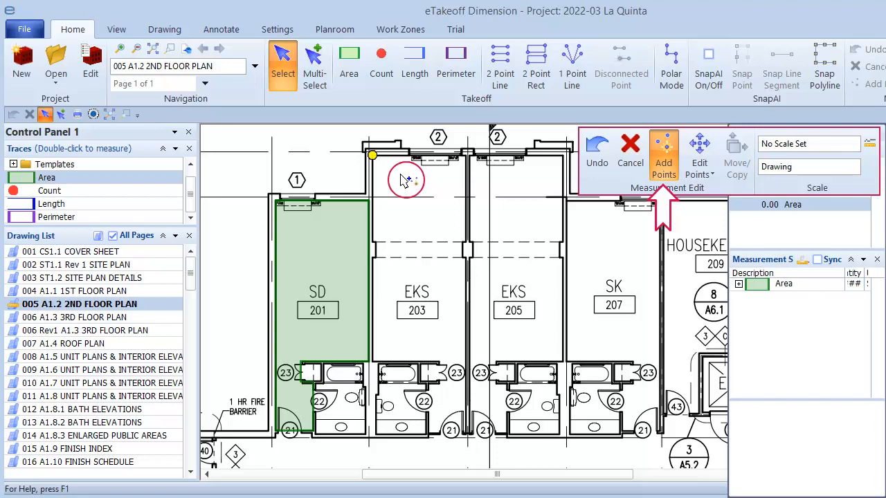
click(466, 154)
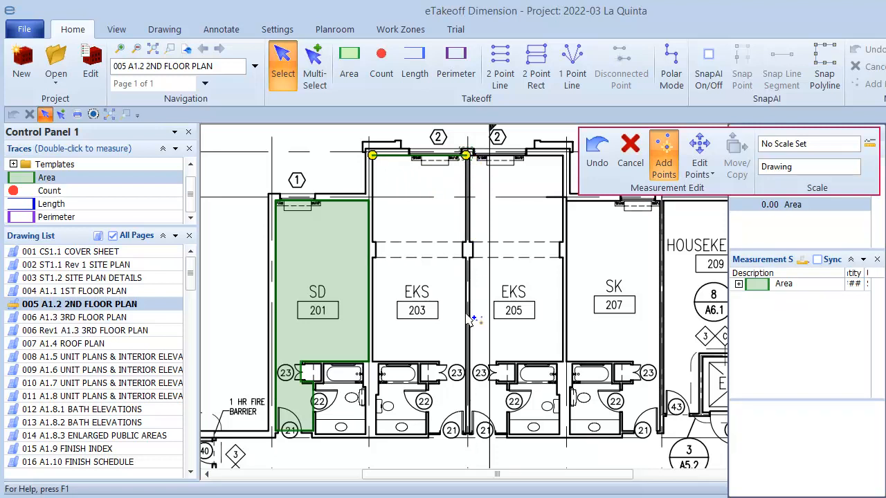
click(466, 432)
click(428, 434)
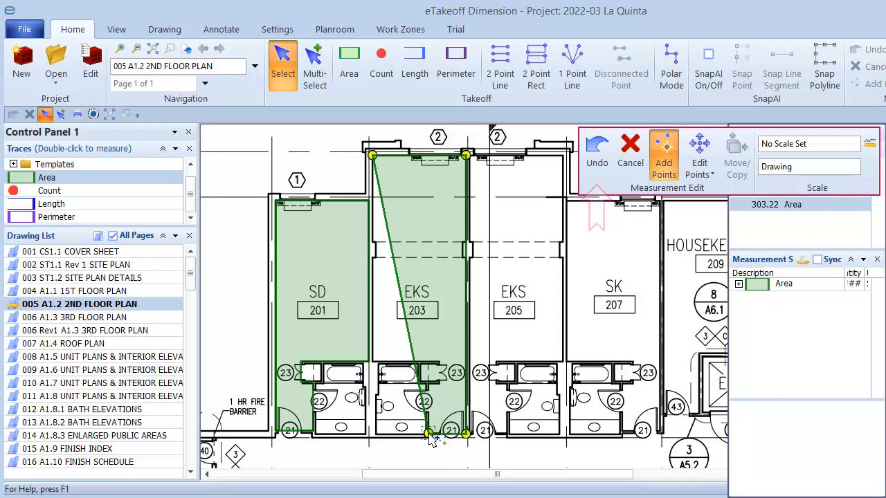
key(BackSpace)
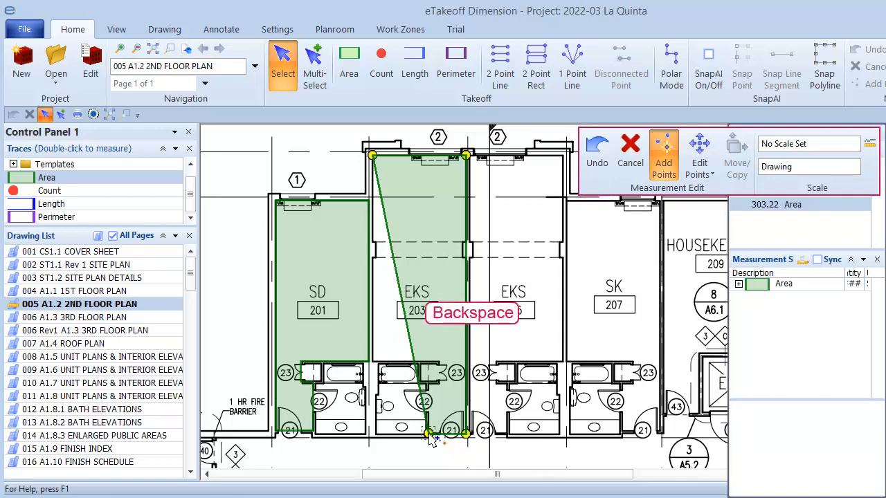
key(BackSpace)
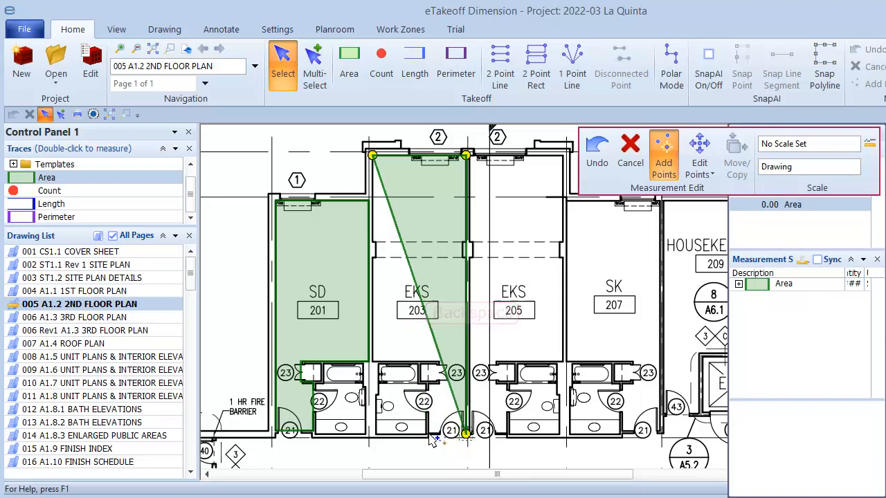
Step: Trace room 203's wall jog and around its bathroom, closing the outline so it fills
click(462, 240)
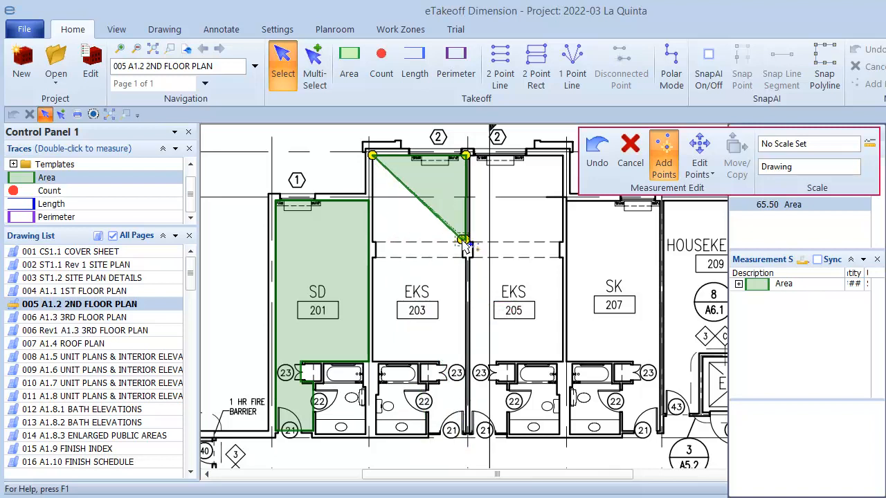
click(462, 258)
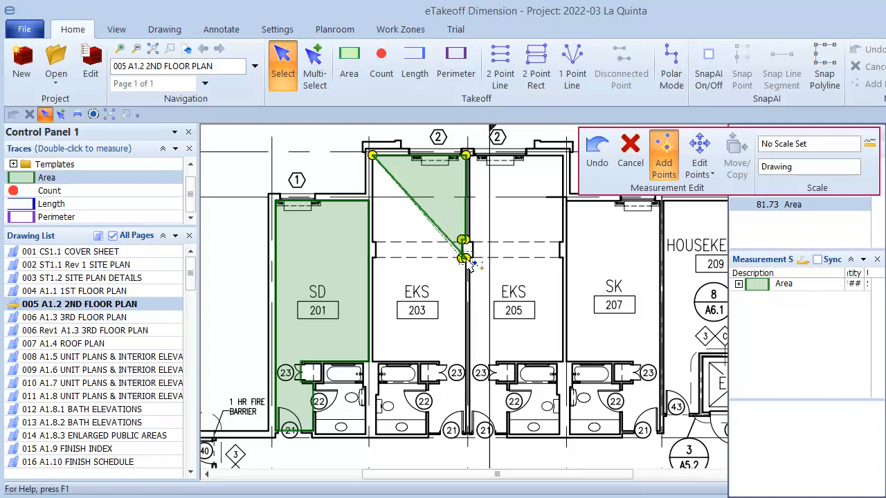
click(465, 433)
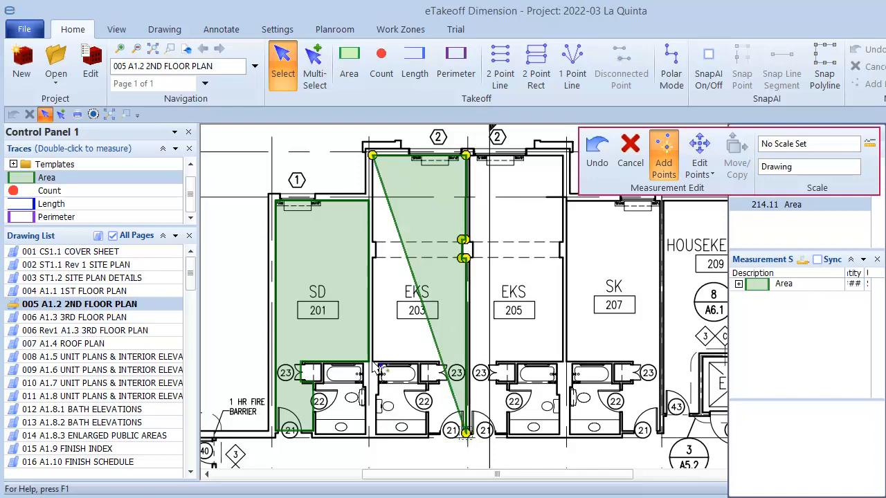
click(430, 433)
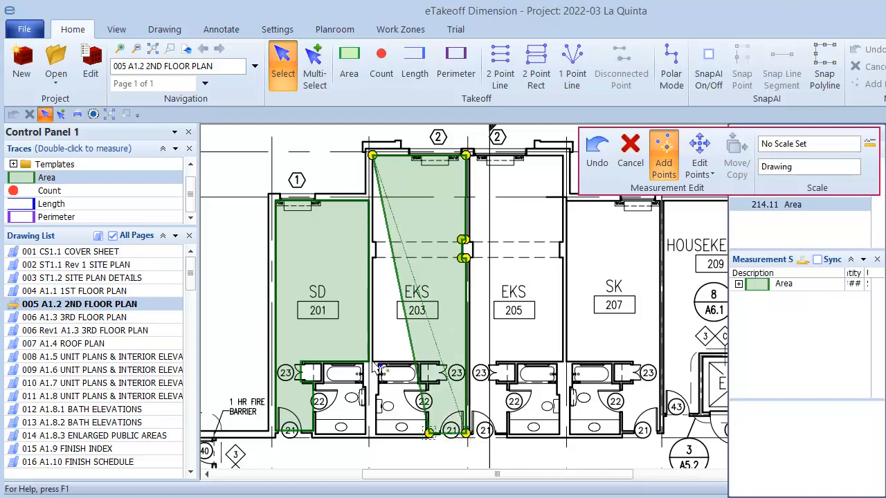
click(428, 383)
click(437, 383)
click(436, 362)
click(371, 361)
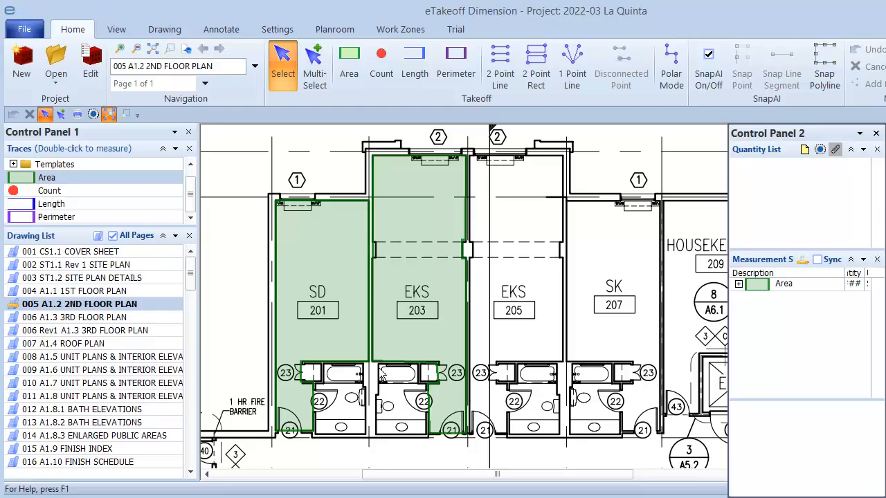
Step: Show the office rooms of 004 A1.1 1ST FLOOR PLAN and start a new Area measurement
click(118, 290)
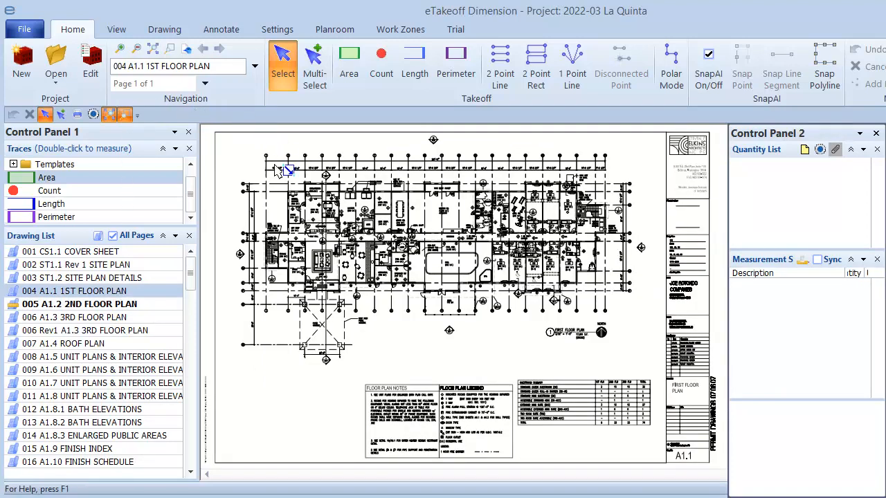
drag(281, 169, 448, 249)
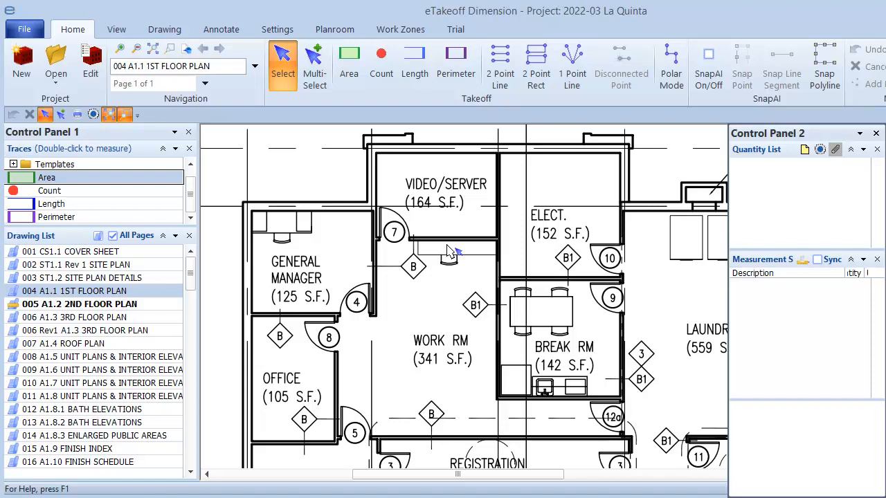
click(78, 178)
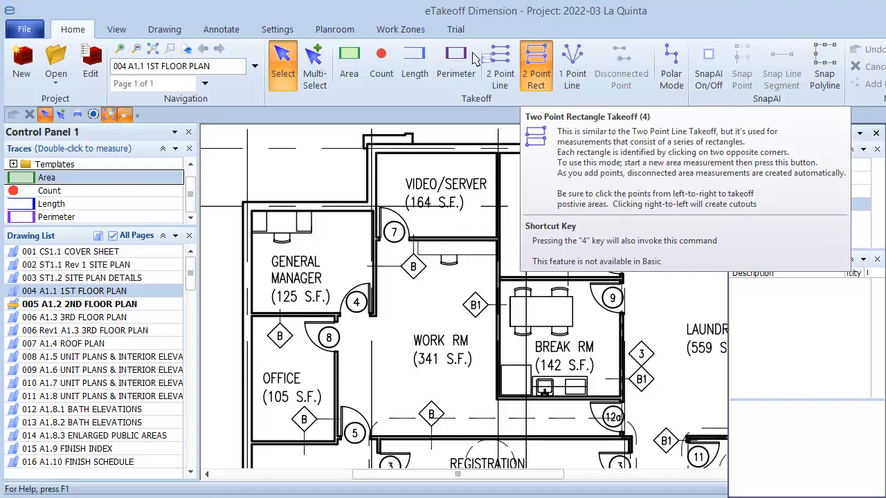
Step: Add 2 Point Rect areas over the General Manager, Video/Server and Office rooms
click(280, 166)
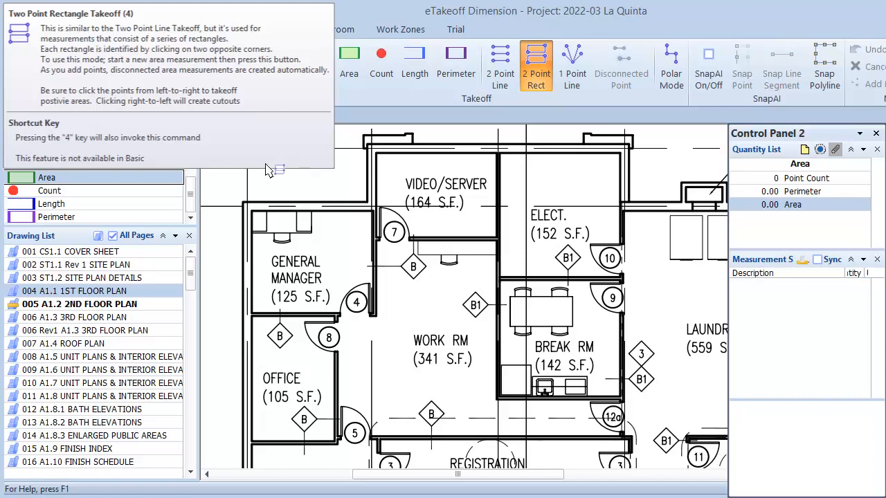
click(253, 211)
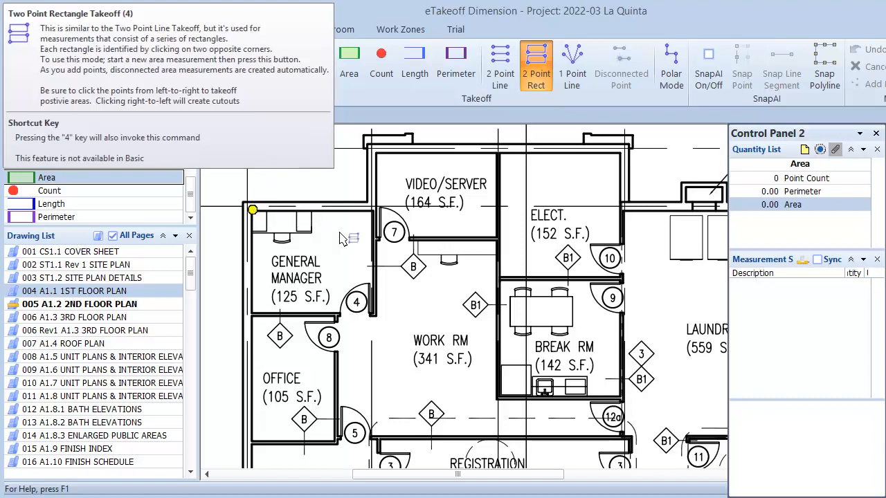
click(375, 317)
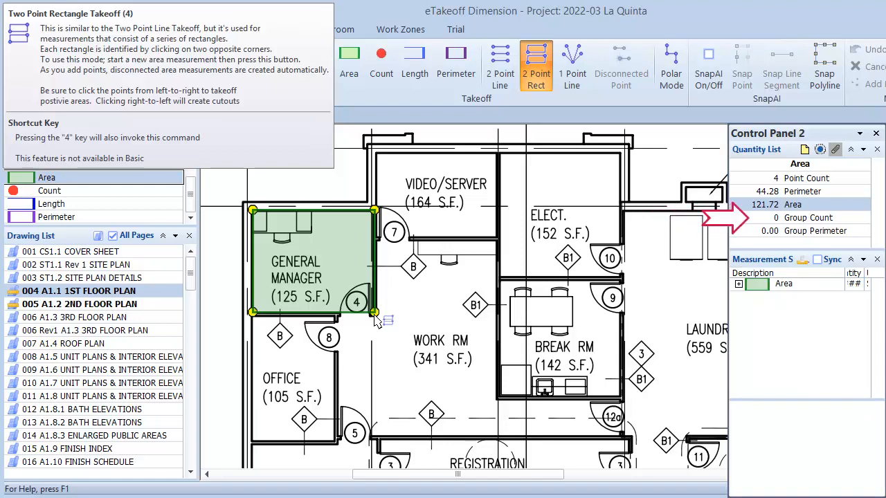
click(375, 314)
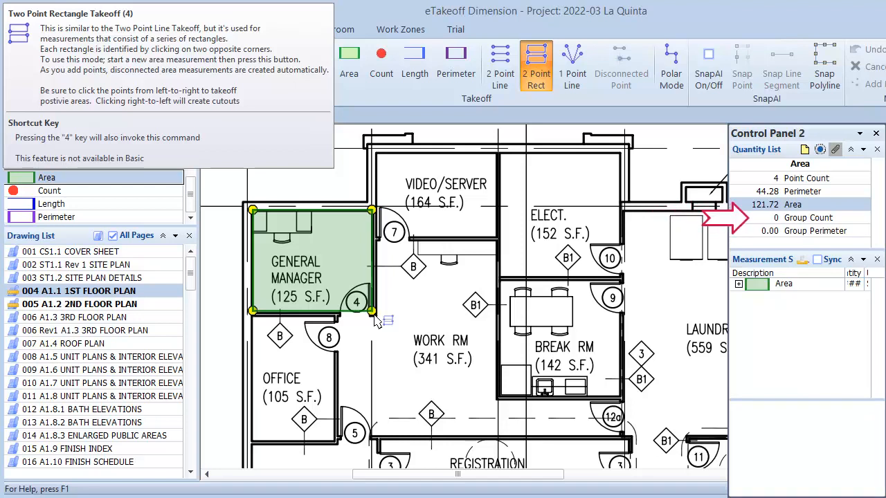
click(375, 153)
click(497, 238)
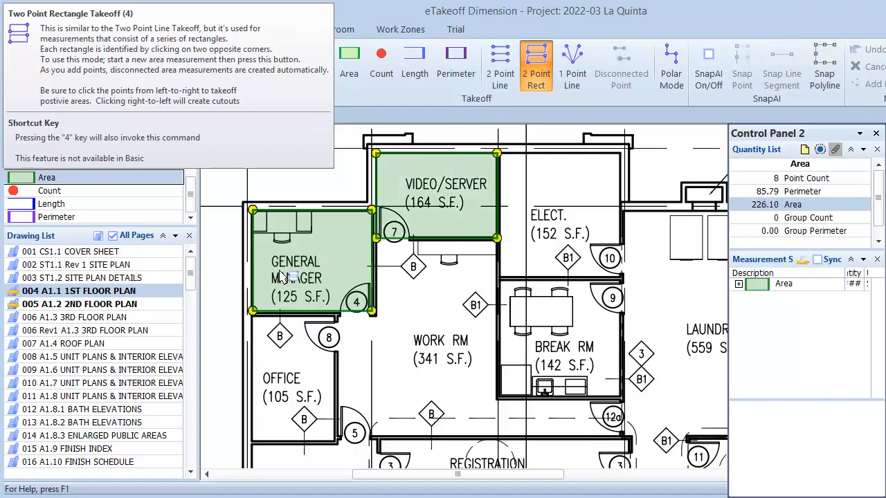
click(252, 313)
click(335, 441)
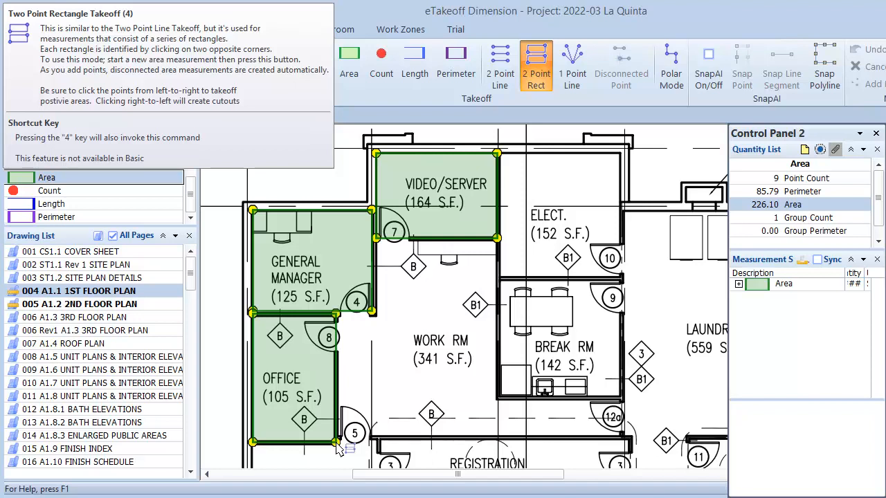
key(4)
click(335, 444)
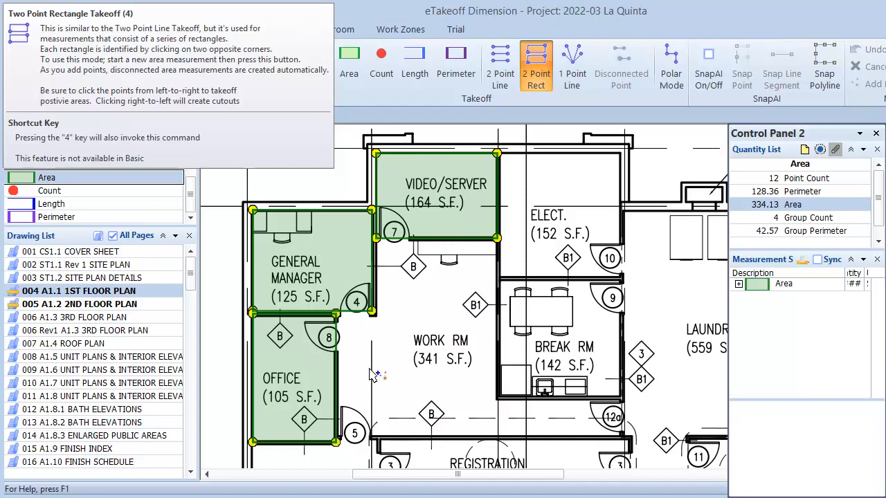
Step: Trace Work Rm as a polygon around Break Rm, bringing the area total to 687.22
click(377, 239)
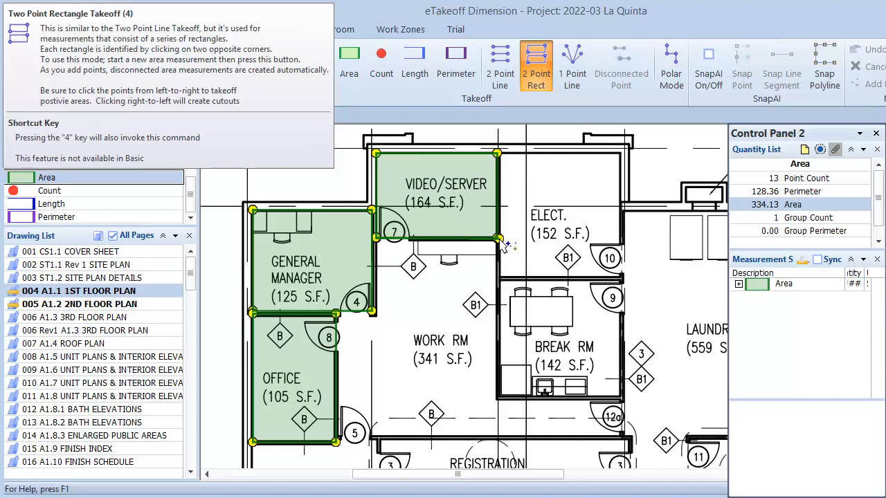
click(498, 396)
click(622, 395)
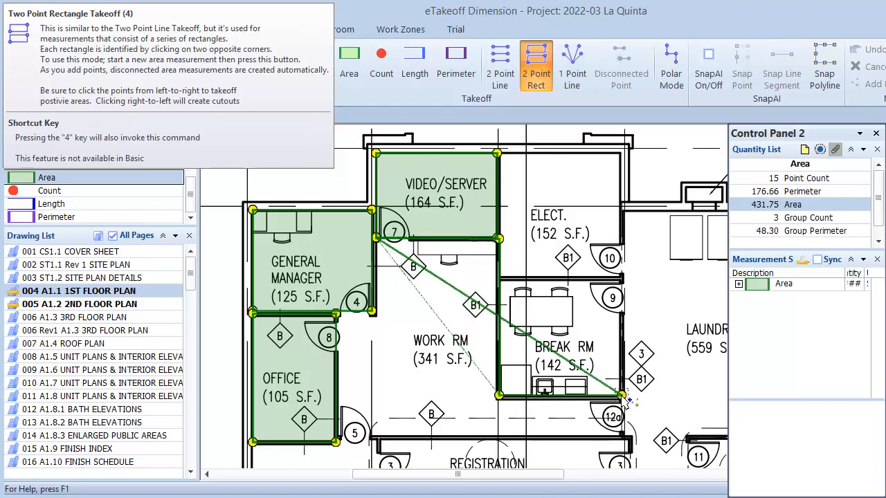
click(622, 437)
click(336, 437)
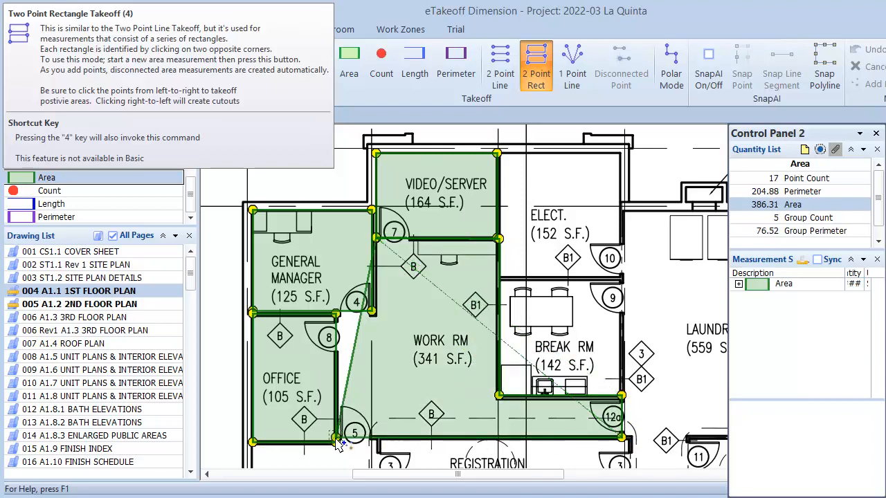
click(336, 313)
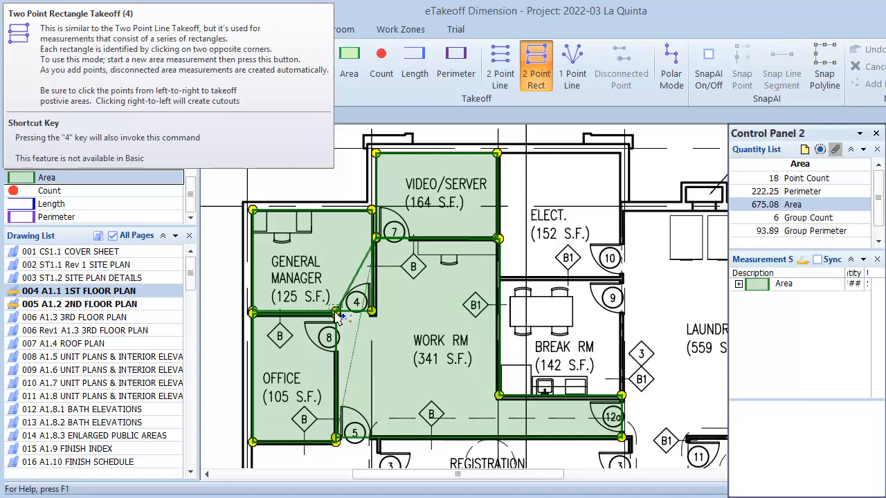
click(372, 311)
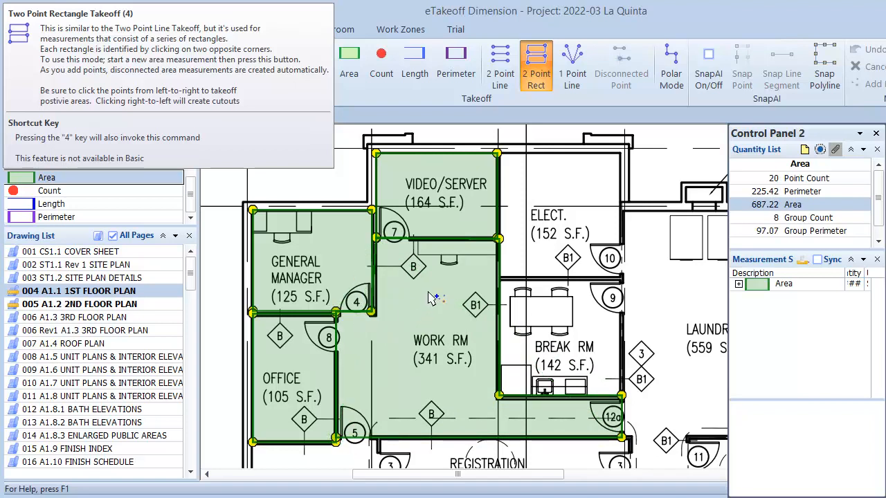
key(4)
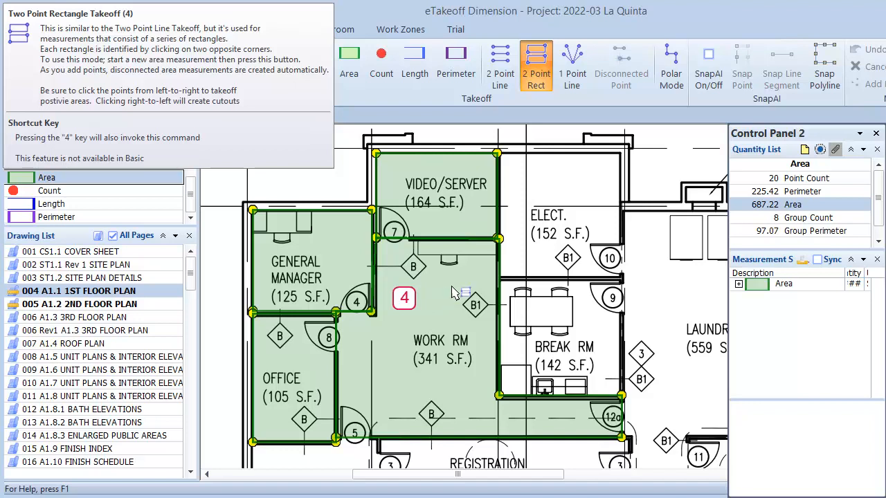
Step: Add rectangles over ELECT and BREAK RM, raising the area to 848.61 across 25 points
click(624, 279)
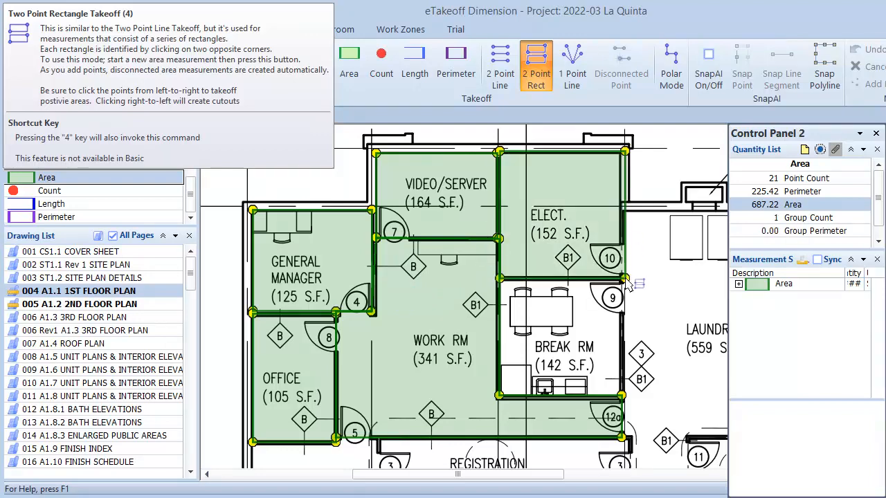
click(499, 278)
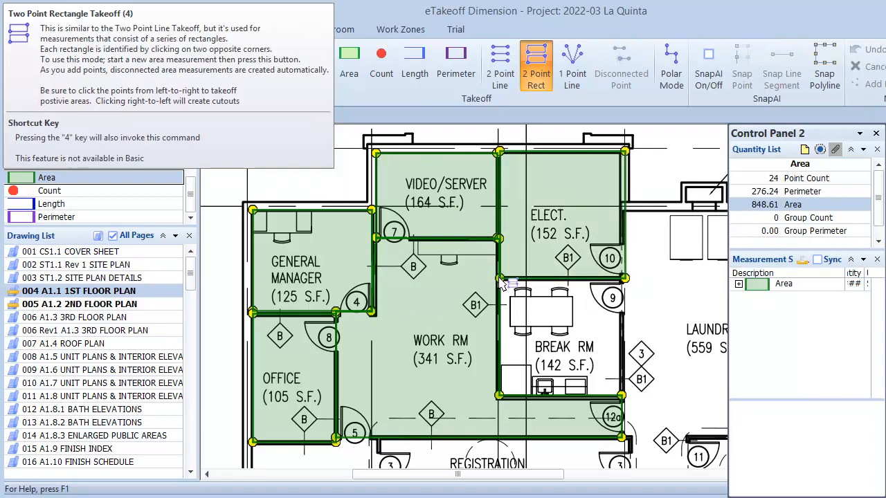
click(621, 397)
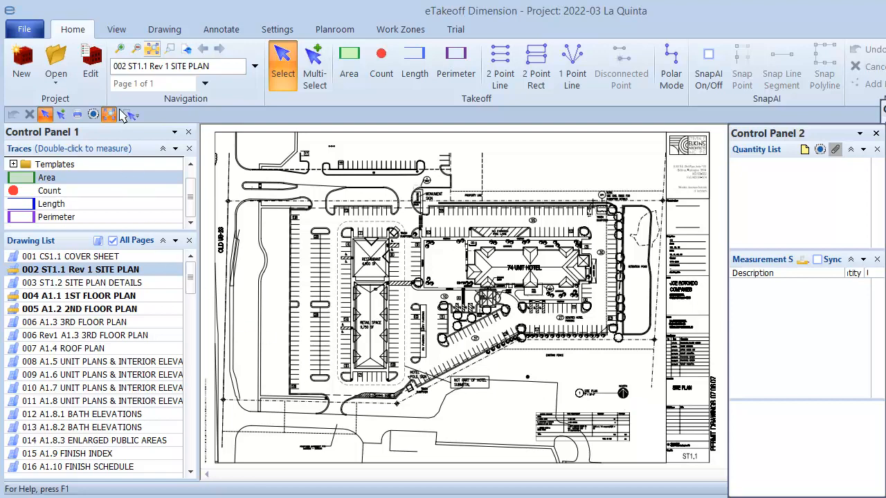
Step: Zoom-window onto the rounded curb island next to the restaurant on the site plan
click(125, 114)
drag(336, 219, 419, 261)
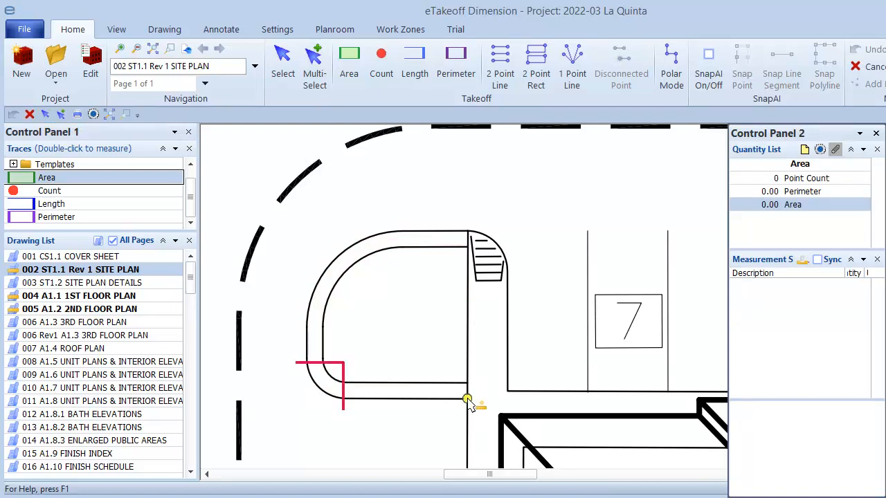
Step: Start the curb island outline along its bottom edge, arcing the lower-left corner to the left edge
click(467, 399)
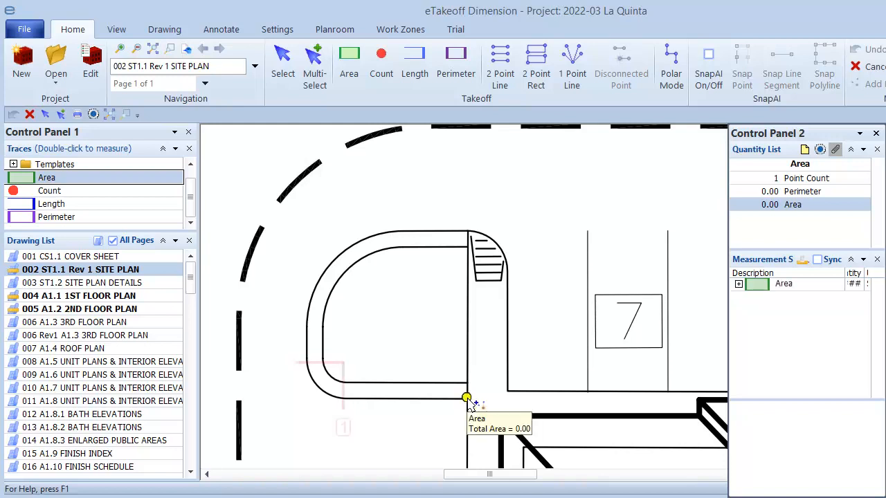
click(346, 399)
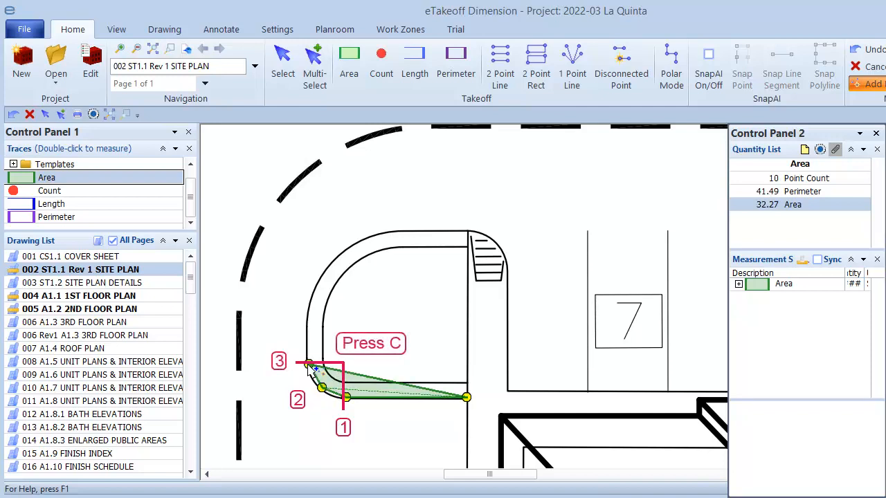
key(c)
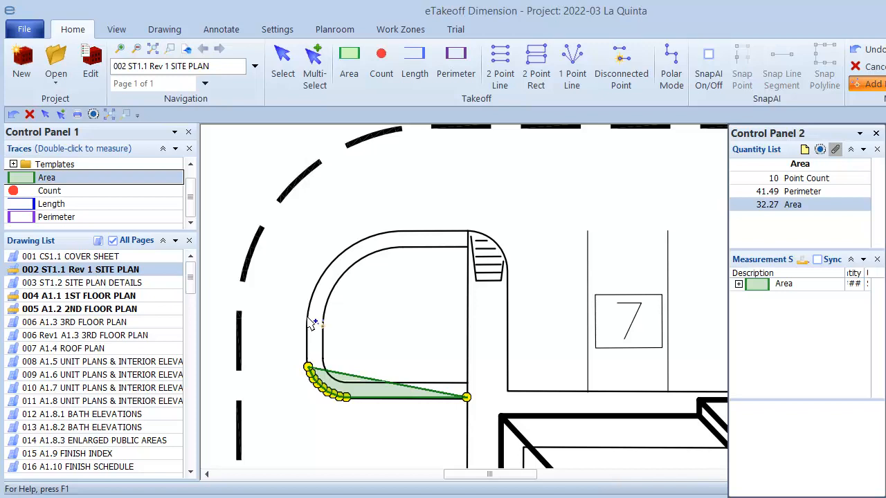
click(308, 322)
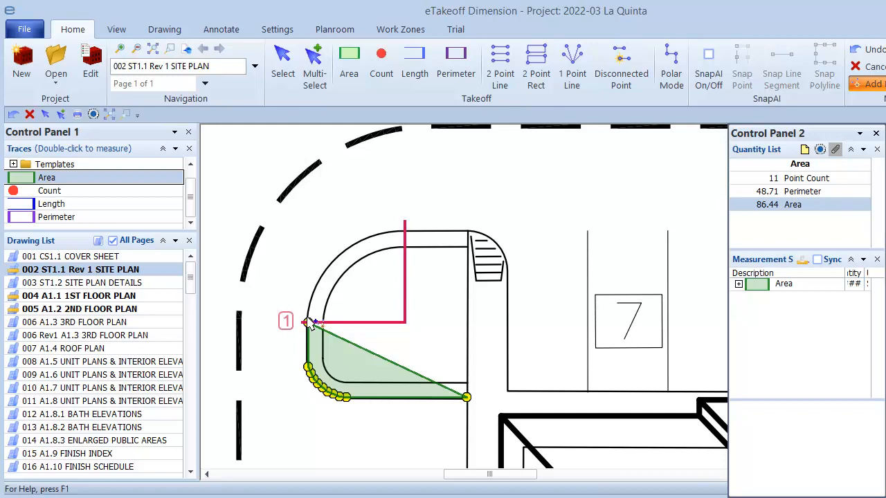
Step: Arc the outline along the island's top outer curve and down its right end
click(330, 264)
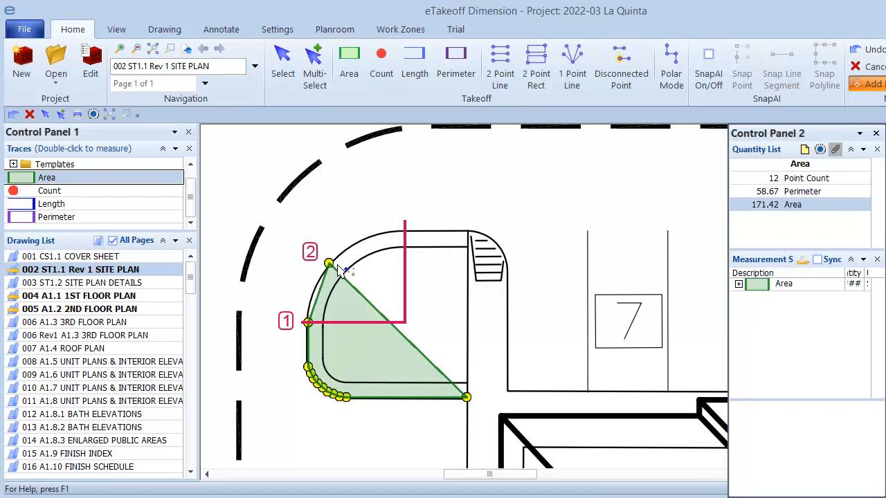
click(398, 236)
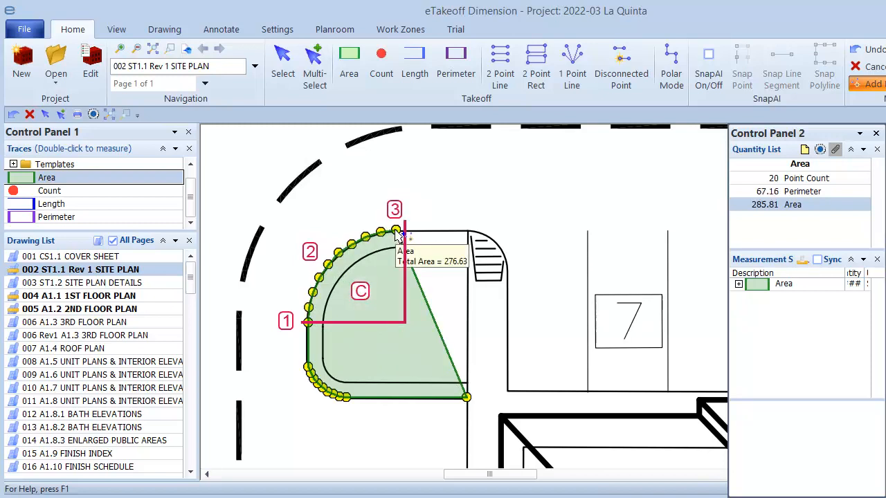
click(467, 231)
click(466, 247)
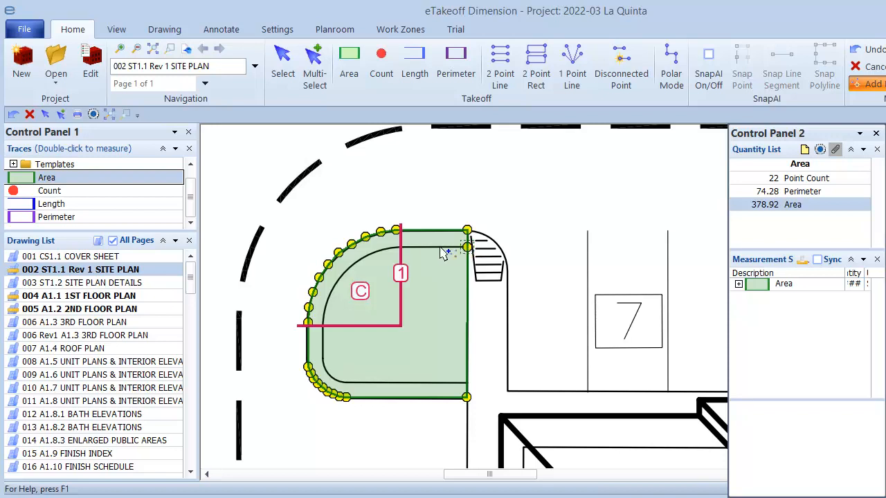
Step: Return along the inner edge with arcs and close the ring at 44 points, 90.01 area
click(399, 248)
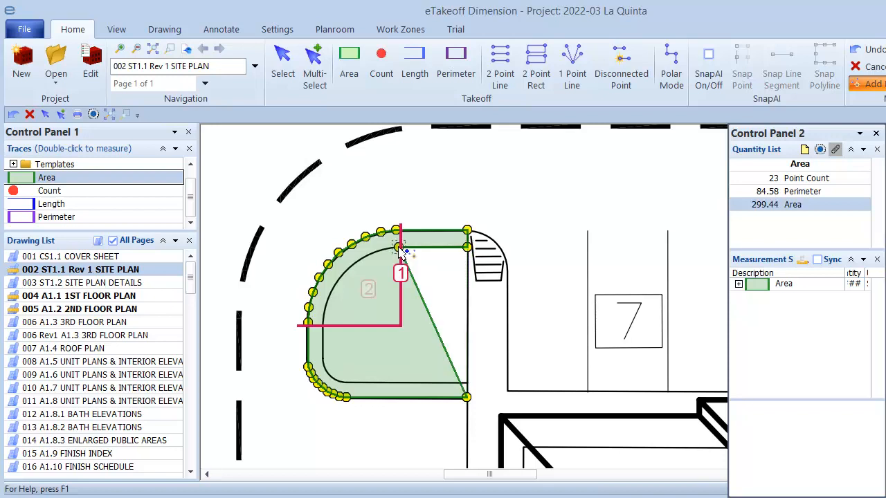
click(348, 274)
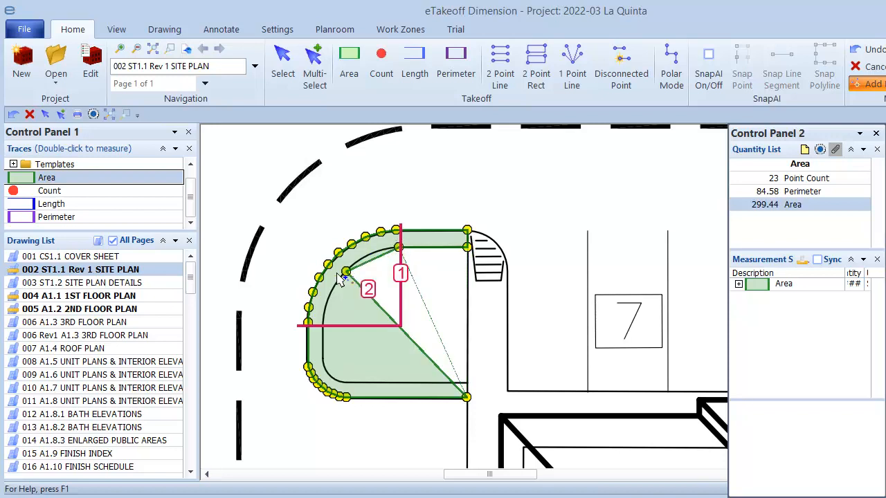
double_click(325, 326)
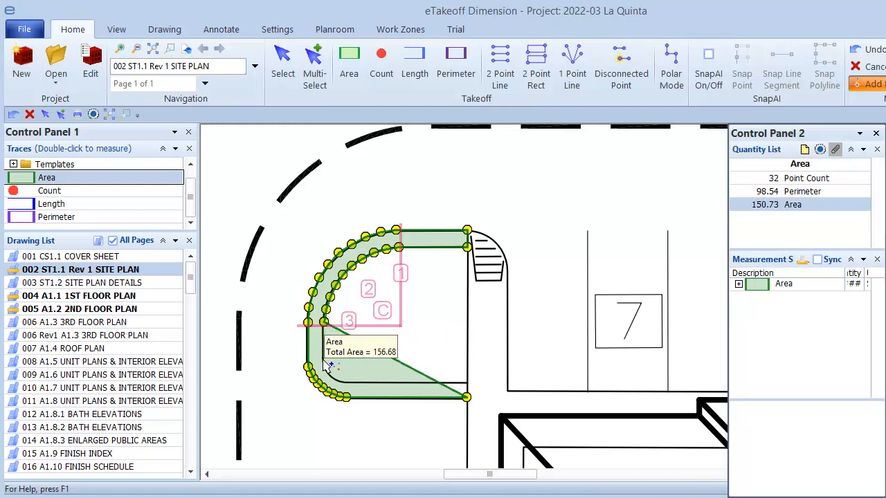
click(324, 359)
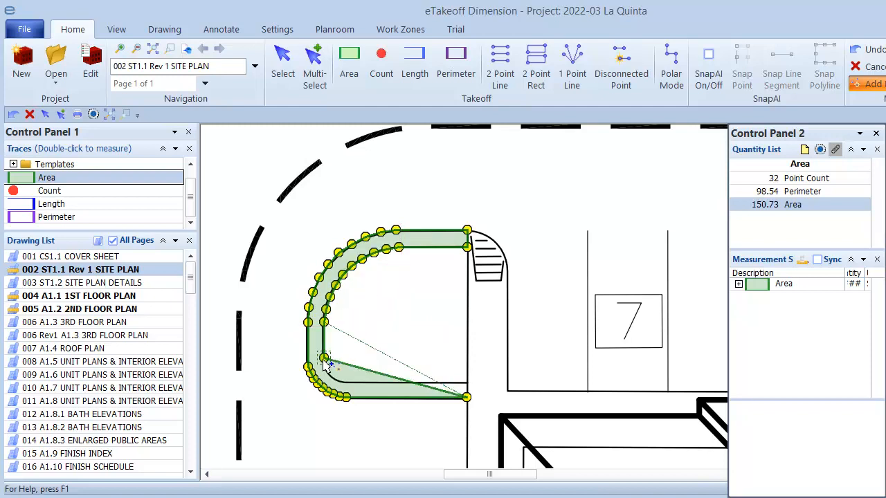
click(324, 362)
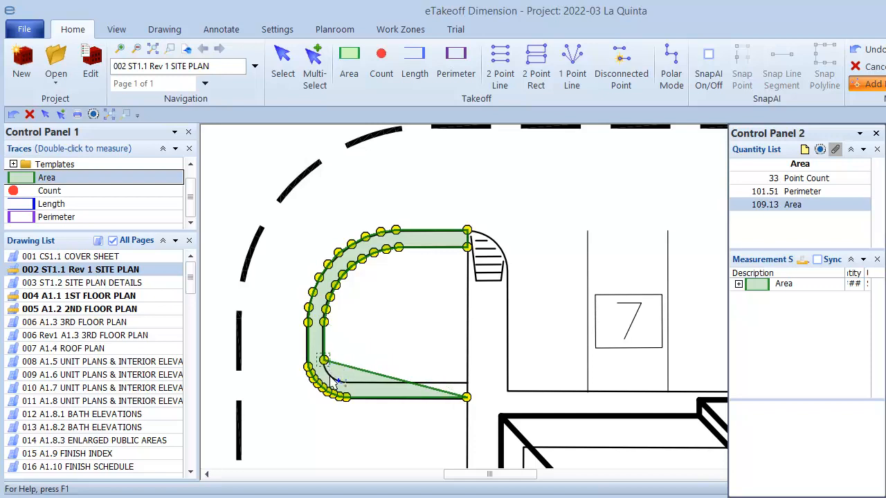
click(330, 376)
click(346, 380)
key(c)
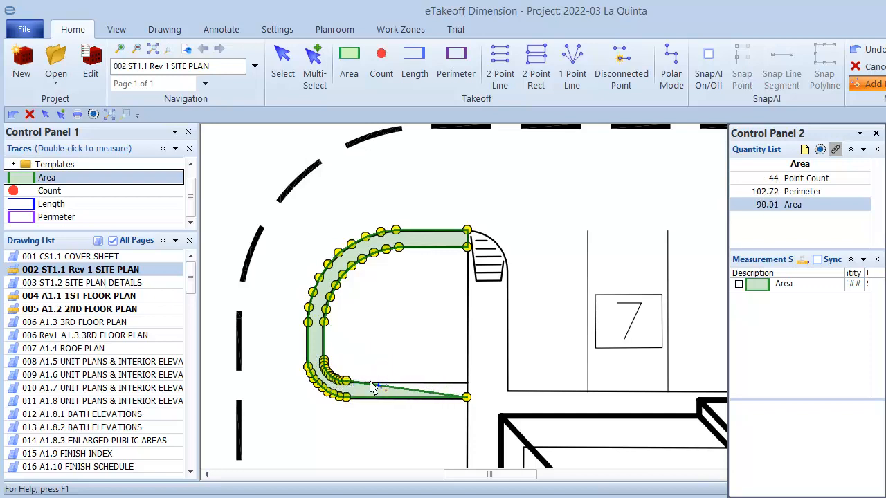
double_click(468, 381)
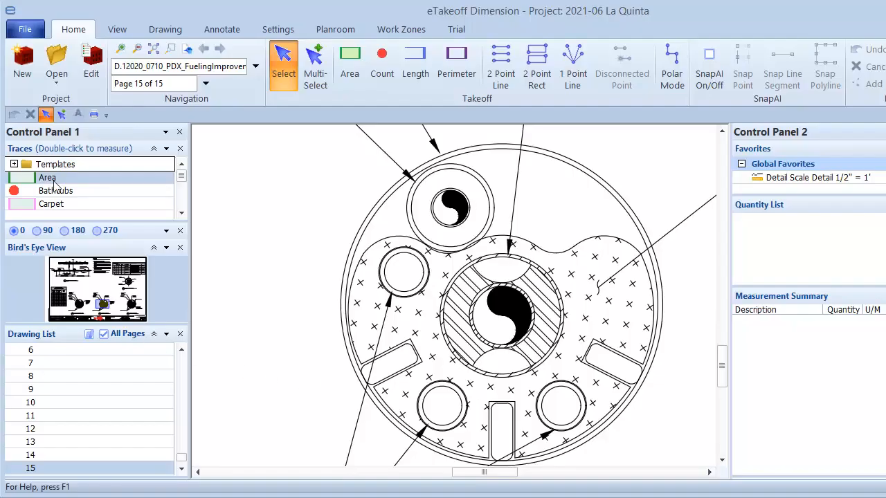
Step: Trace the round detail as an Area through its four edge points, curving both sides to measure 5593.28
click(48, 178)
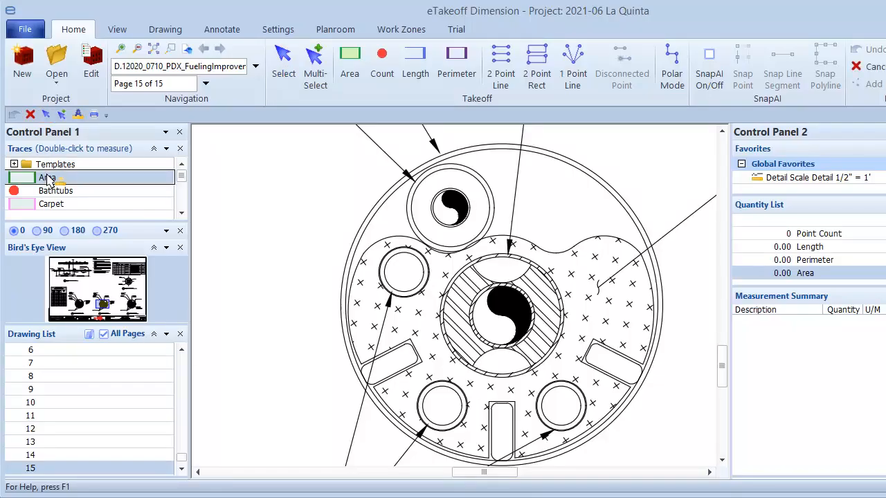
double_click(47, 178)
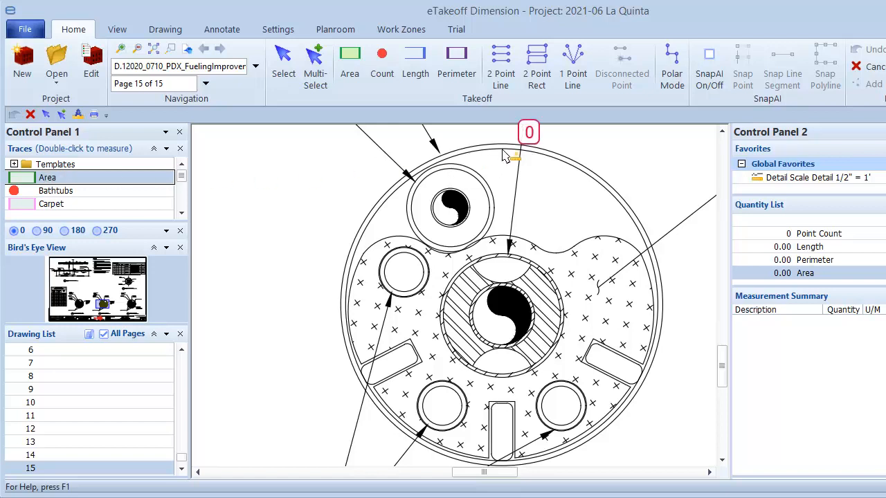
click(505, 149)
click(656, 305)
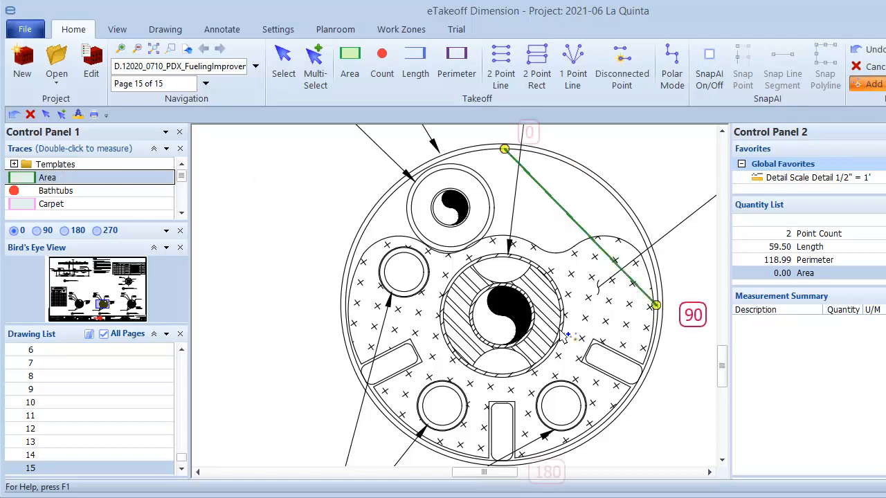
click(503, 459)
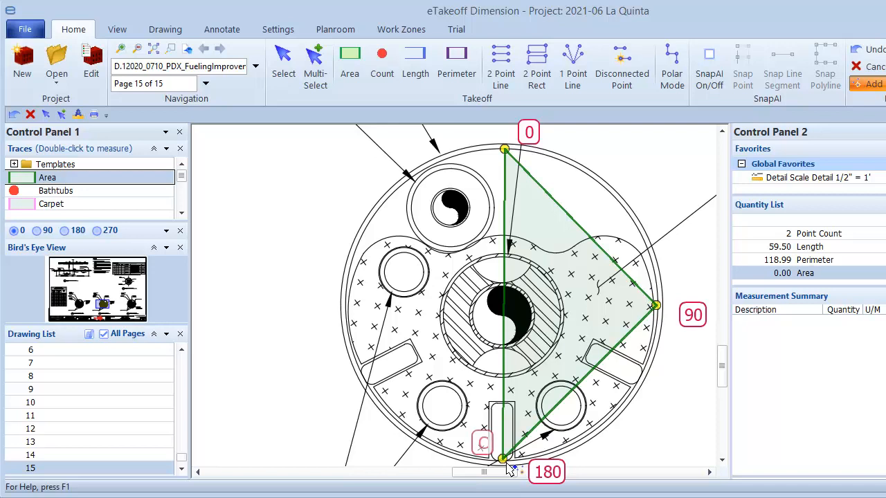
key(c)
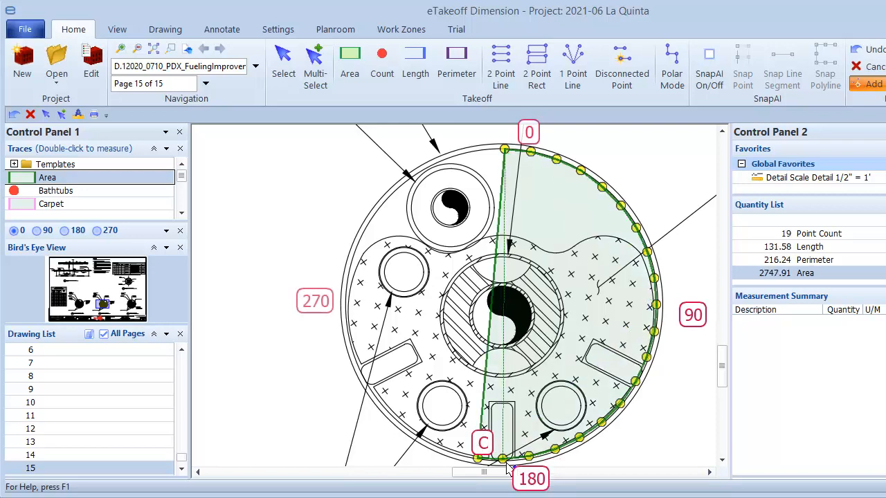
click(347, 300)
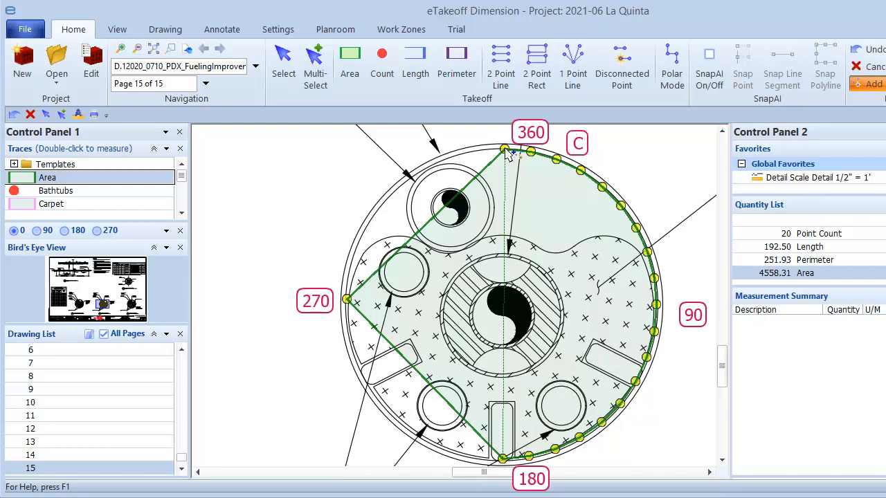
key(c)
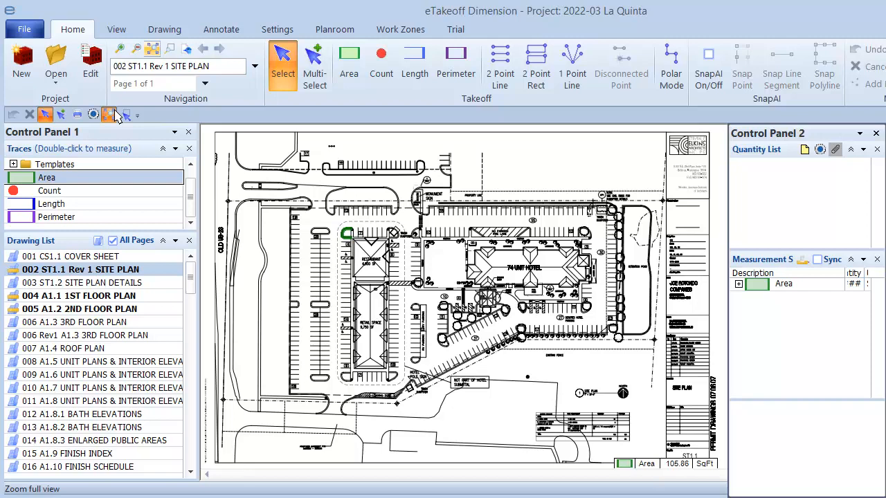
Step: Zoom to the rounded curb island and trace its outer top edge and right curve as an arc
click(125, 115)
drag(303, 218, 420, 254)
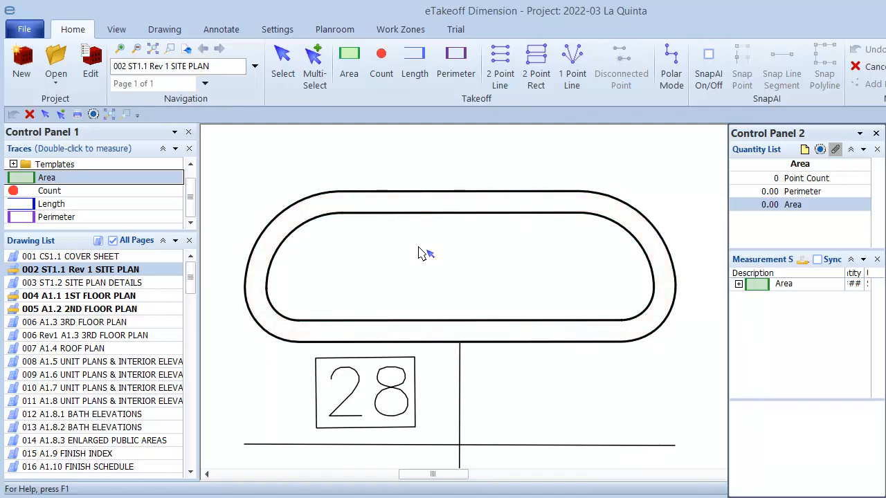
double_click(94, 180)
click(337, 193)
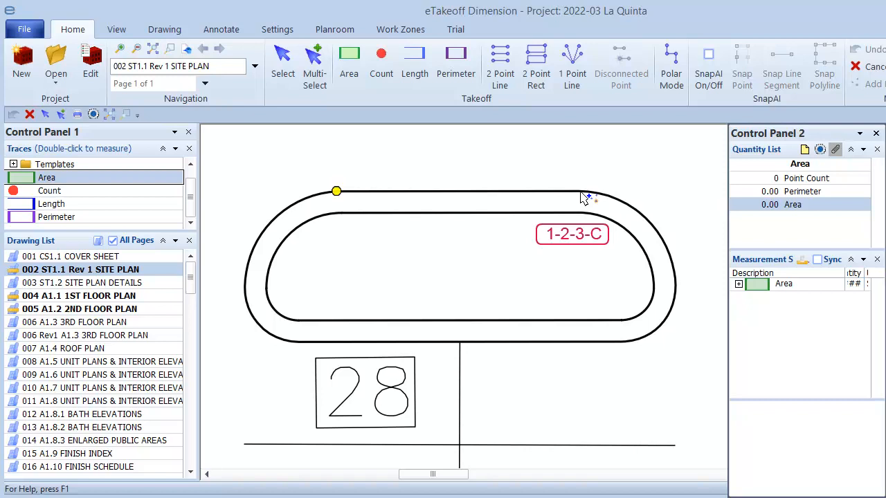
click(581, 192)
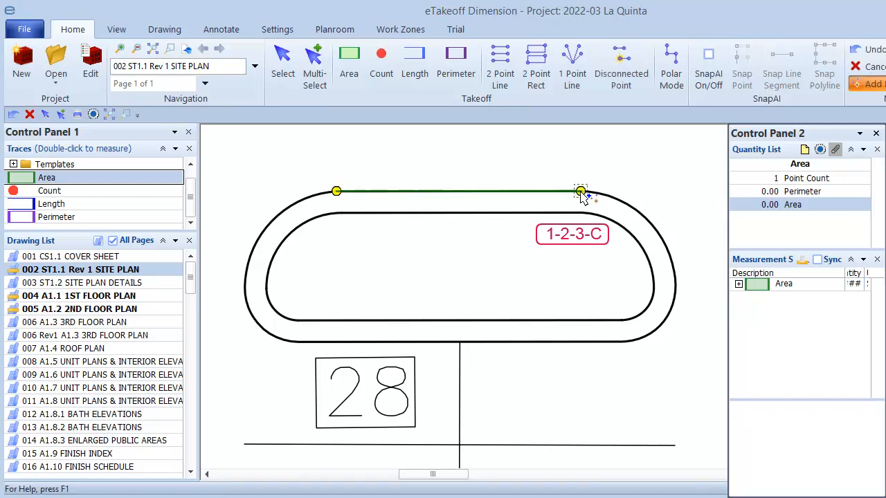
click(651, 223)
click(675, 280)
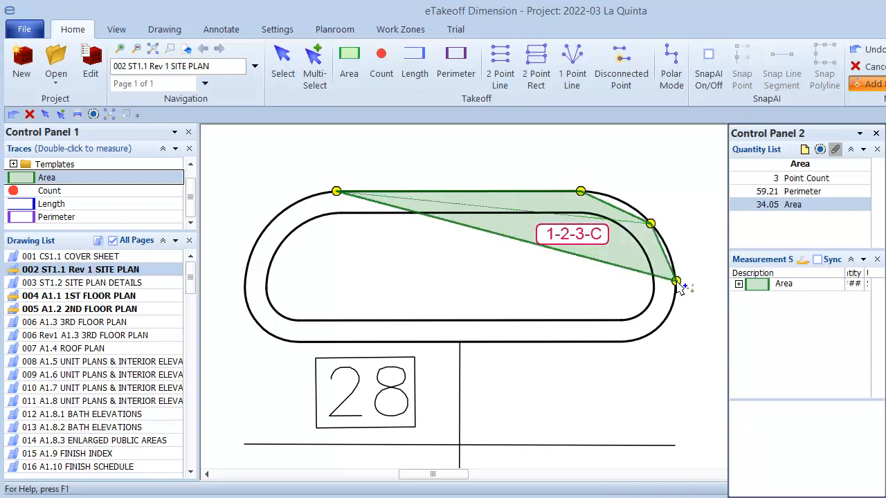
key(c)
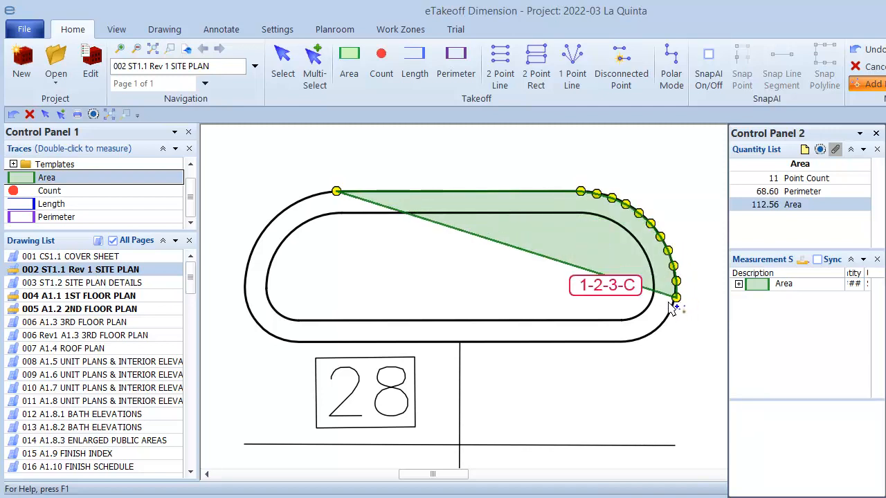
Step: Continue the outer outline along the bottom edge and around the left curve, closing it at the top
click(660, 323)
click(627, 341)
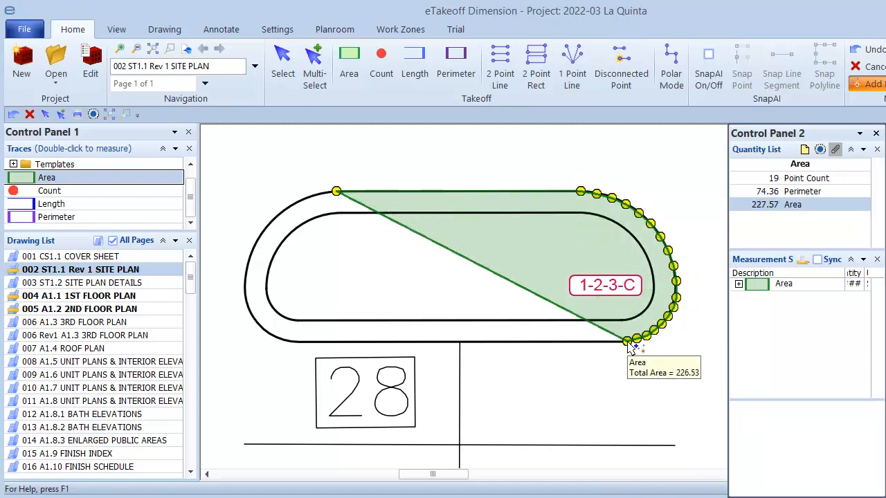
click(298, 342)
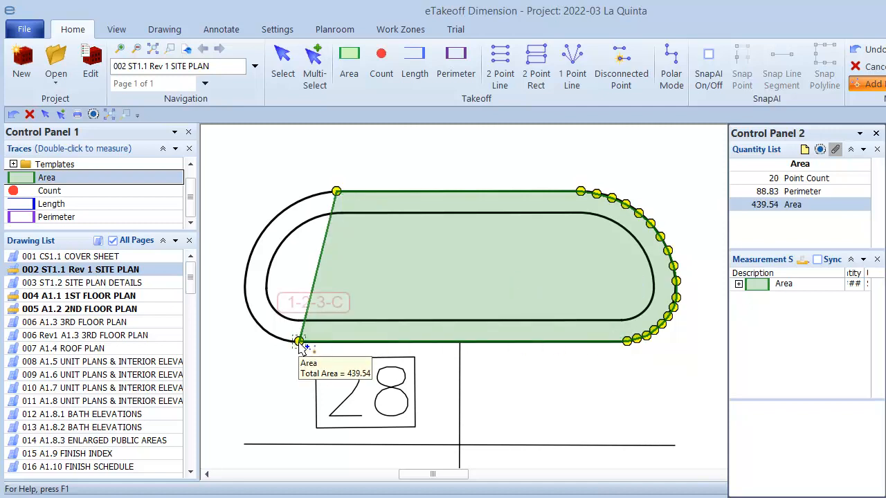
click(262, 328)
click(247, 296)
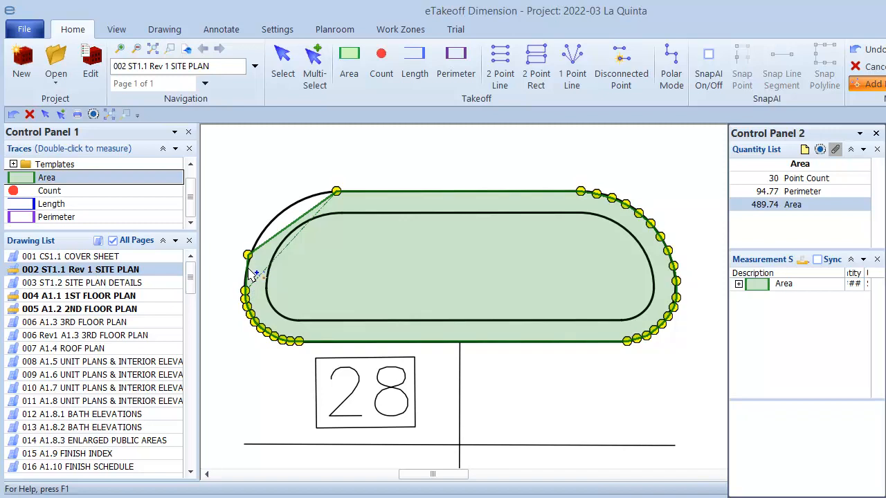
click(248, 267)
click(274, 218)
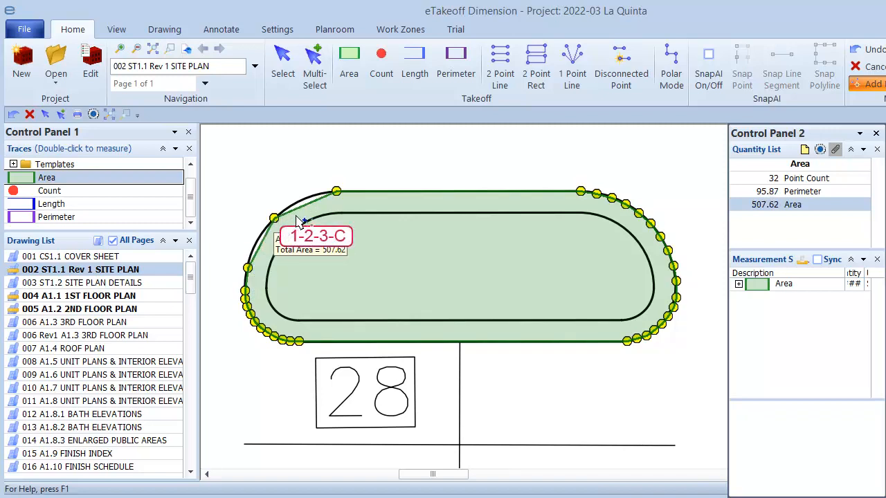
click(304, 200)
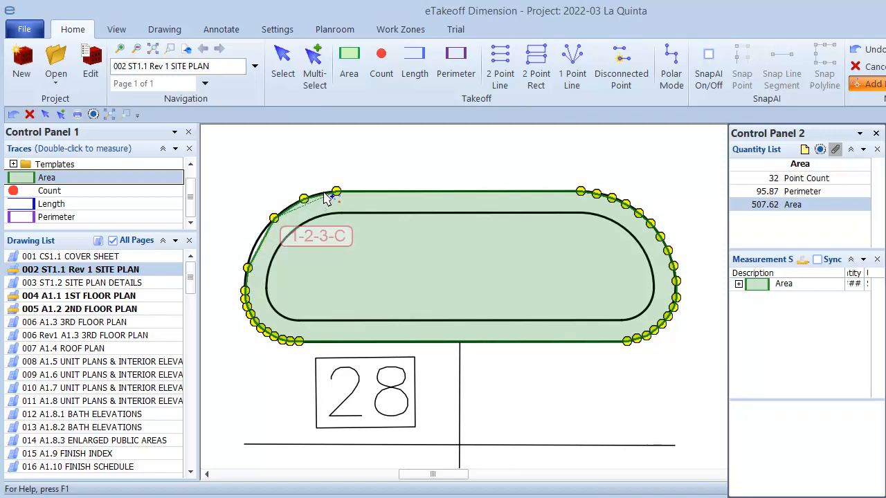
click(323, 192)
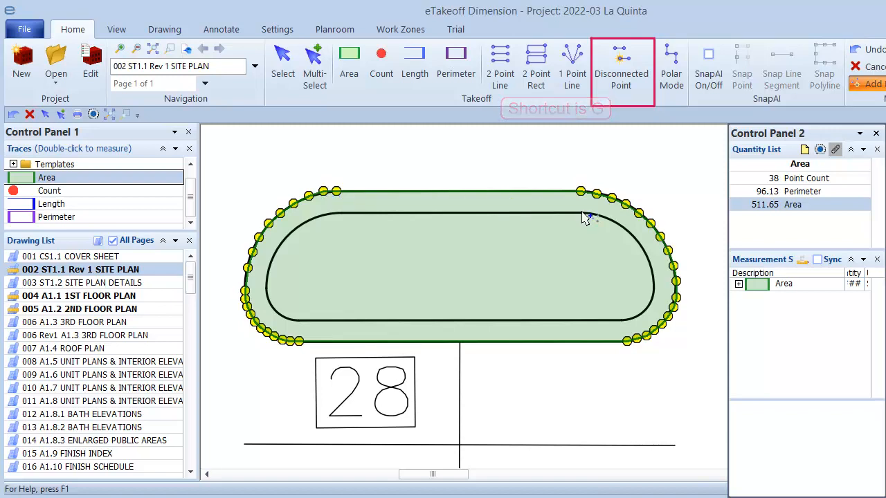
Step: Start the inner cut-out at the top edge and trace around the inner left curve
click(340, 212)
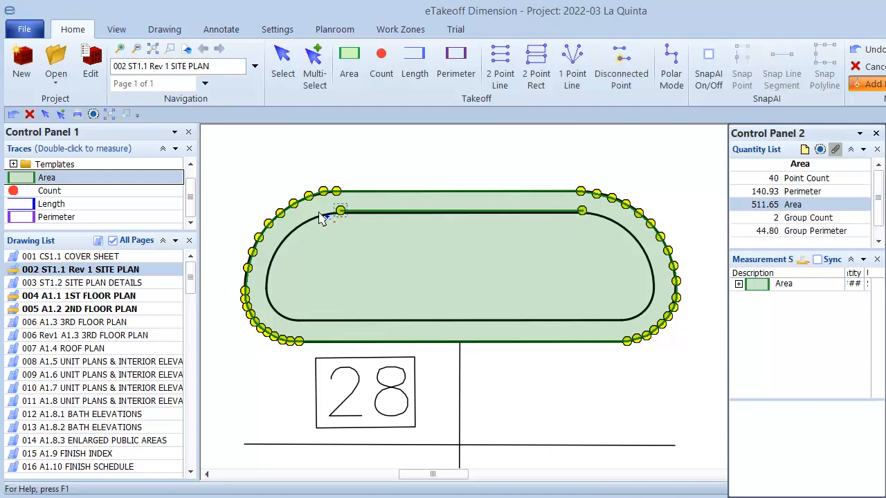
click(282, 238)
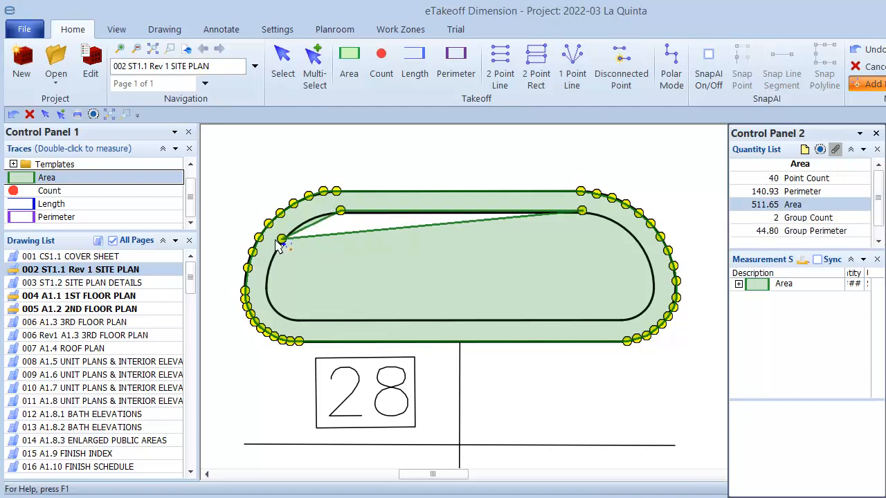
click(268, 284)
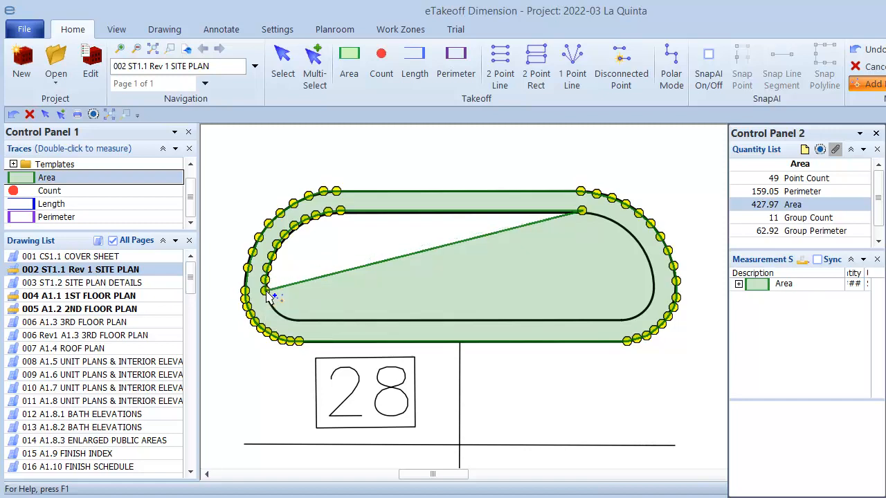
click(278, 314)
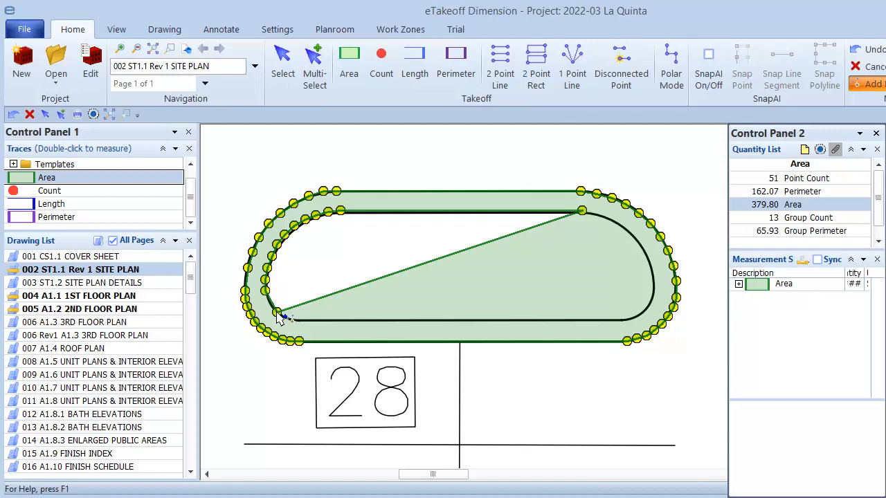
click(302, 321)
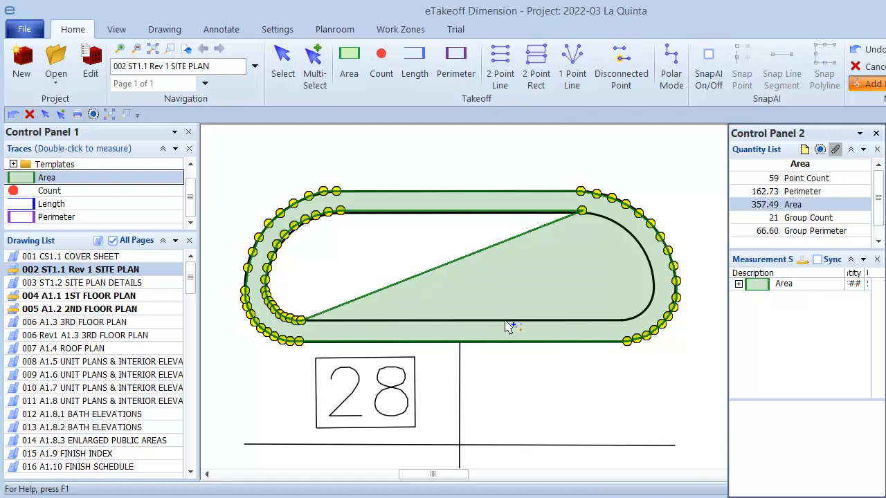
Step: Run the cut-out along the inner bottom edge and right curve as arcs, then close the hole
click(619, 320)
click(646, 309)
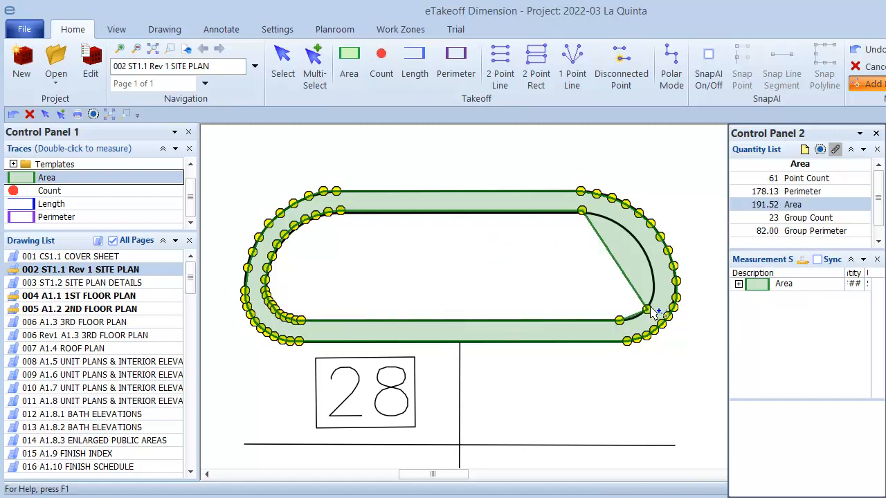
click(652, 269)
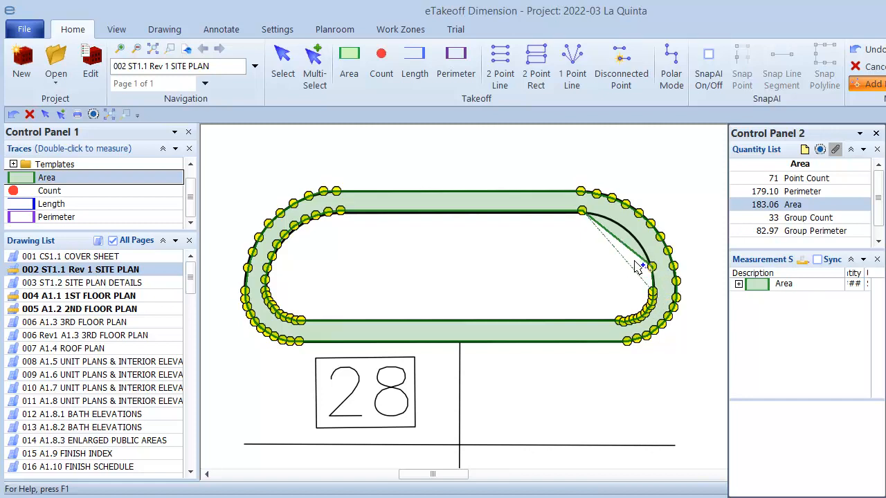
click(627, 229)
click(625, 228)
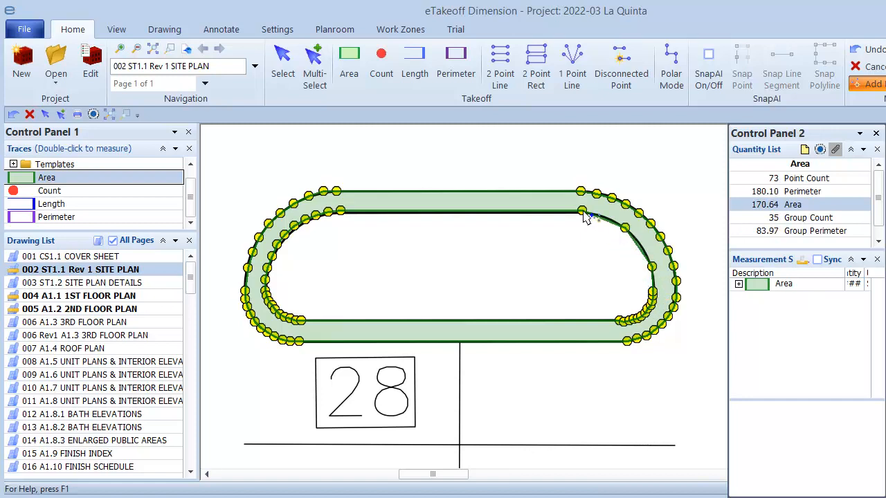
key(c)
key(s)
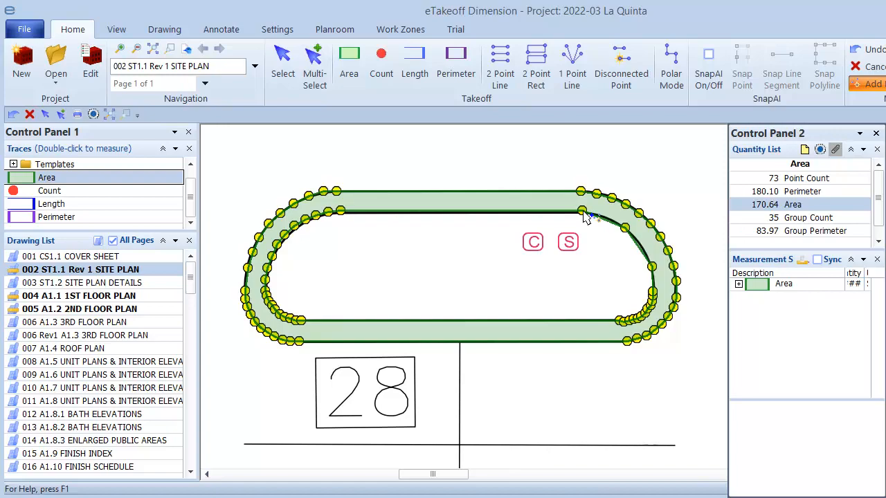
click(583, 211)
key(c)
key(s)
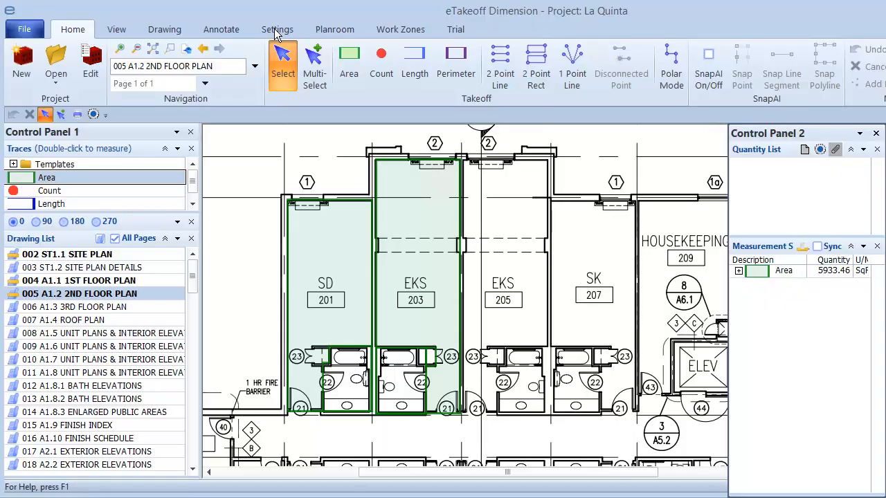
Step: Set Degrees between arc points to 15 in the Drawing user preferences
click(277, 31)
click(33, 58)
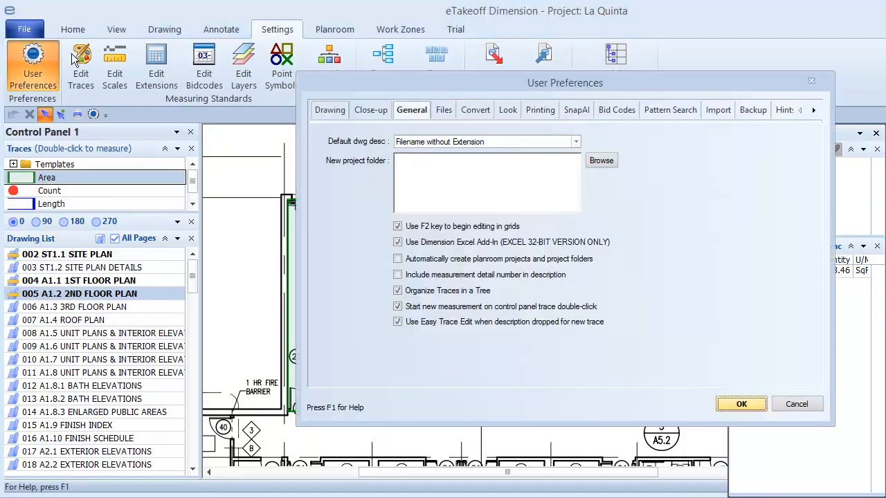
click(331, 110)
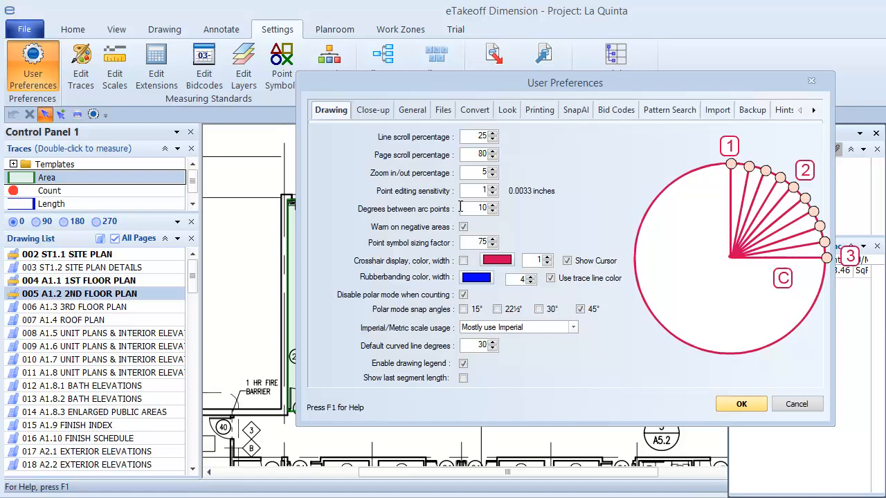
text(15)
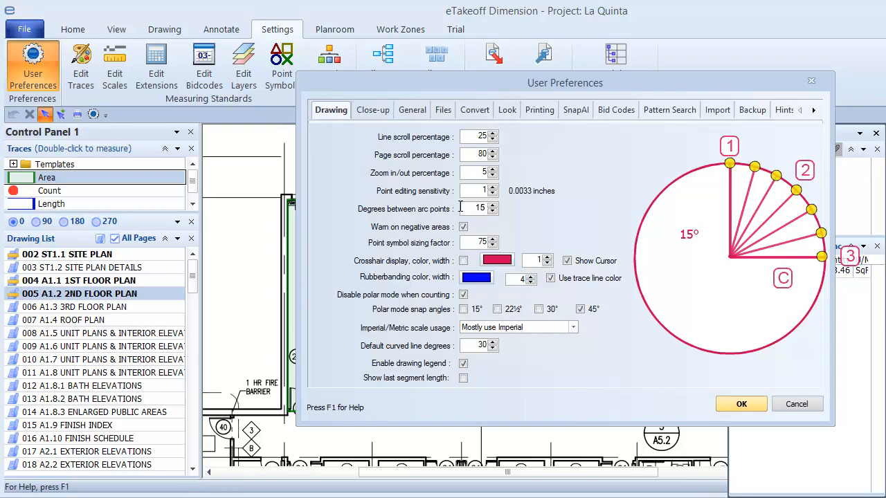
click(741, 405)
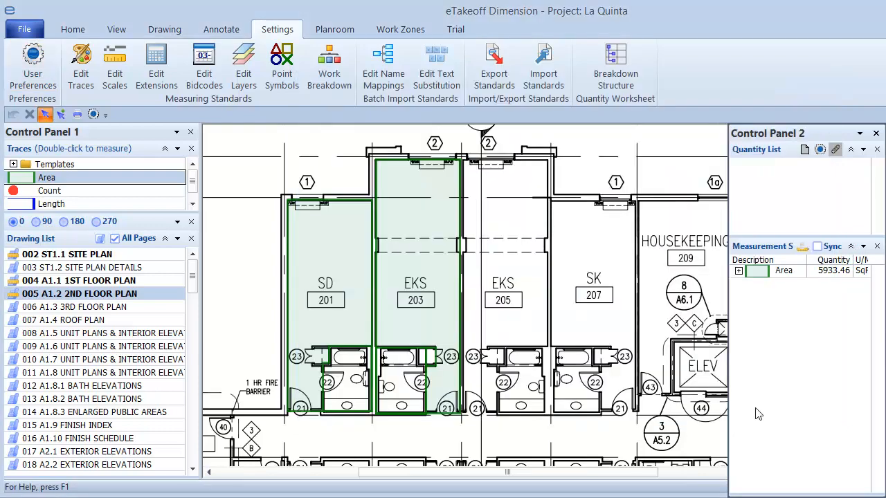